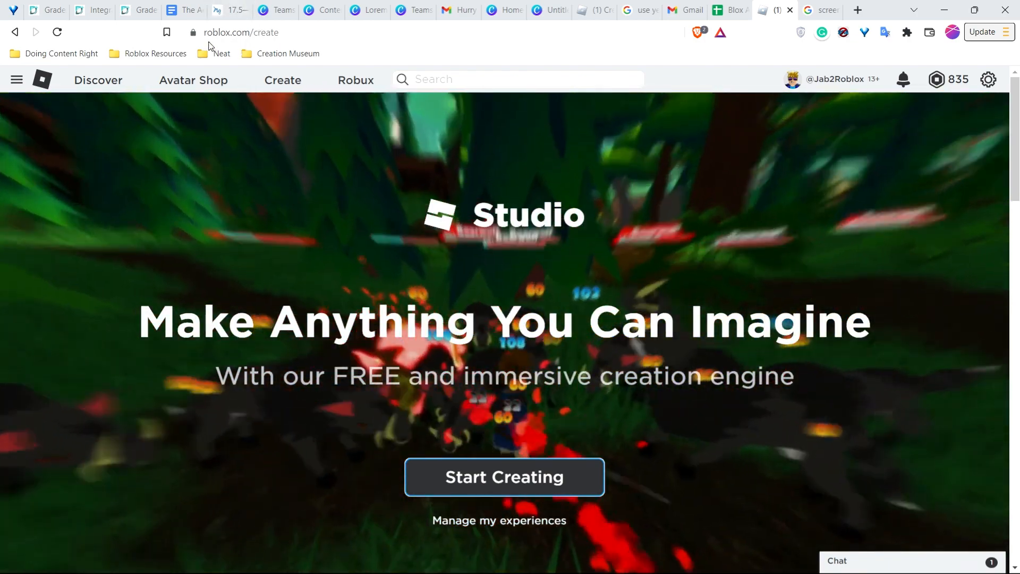
Step: Launch Roblox Studio from the Roblox Create page, dismiss the download prompt and minimize the browser
{"action": "left_click", "coordinate": [228, 33]}
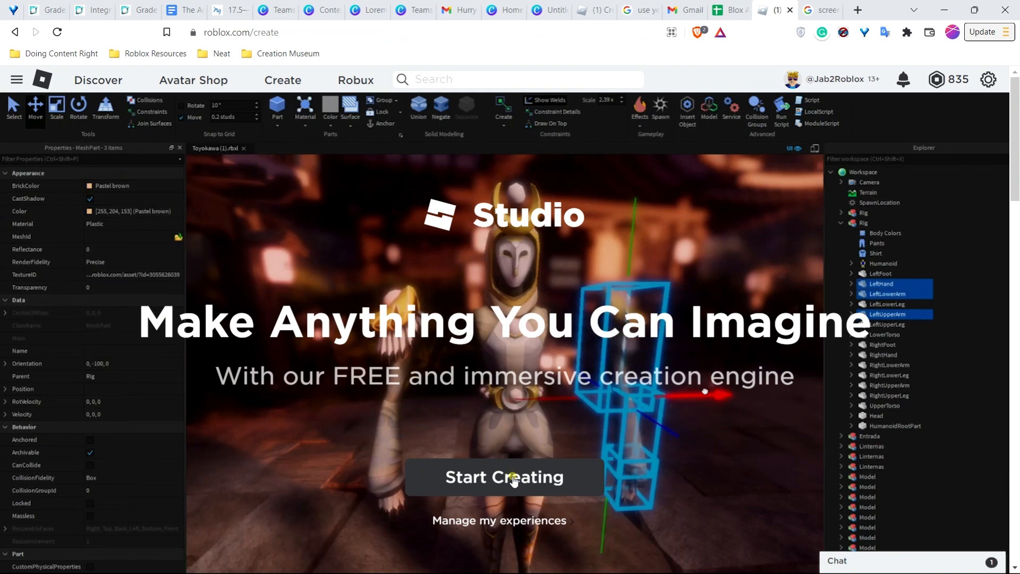
{"action": "left_click", "coordinate": [513, 480]}
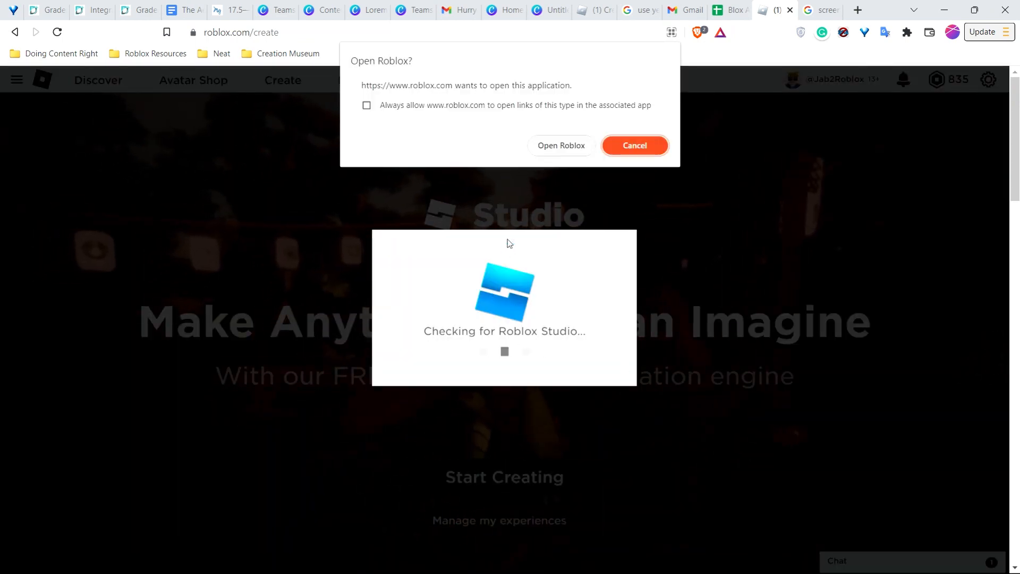
{"action": "left_click", "coordinate": [554, 146]}
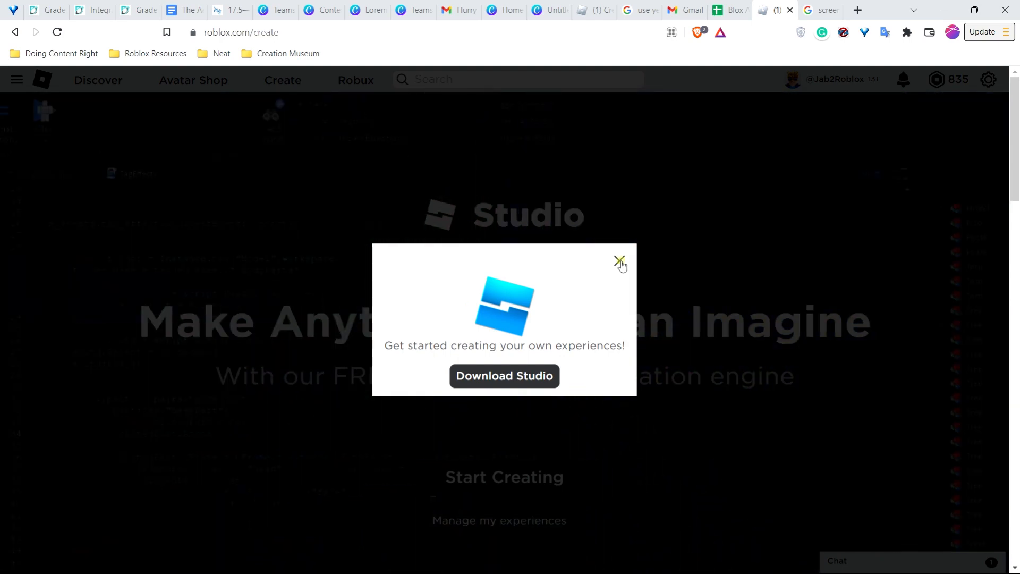
{"action": "left_click", "coordinate": [620, 261]}
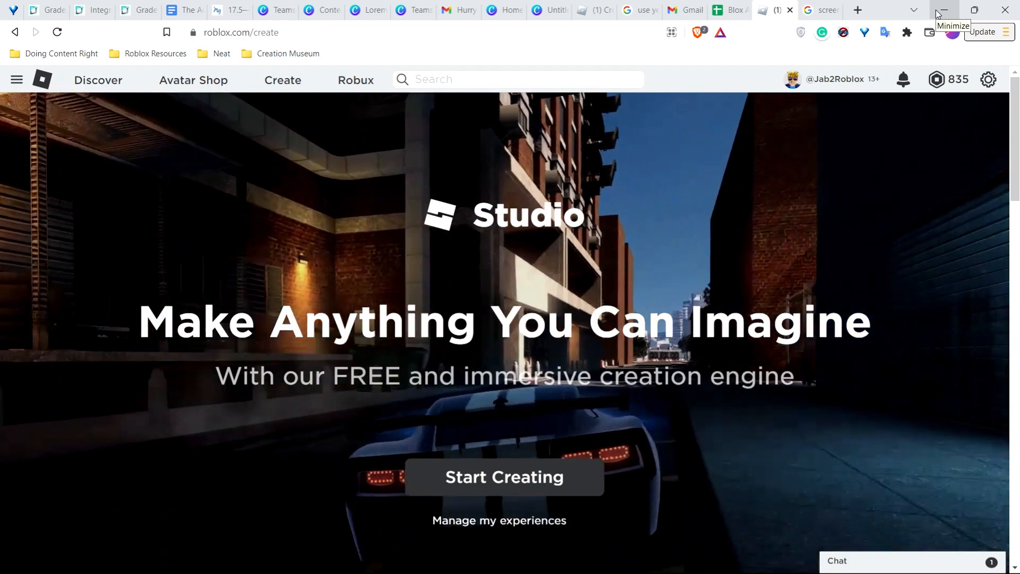
{"action": "left_click", "coordinate": [936, 9]}
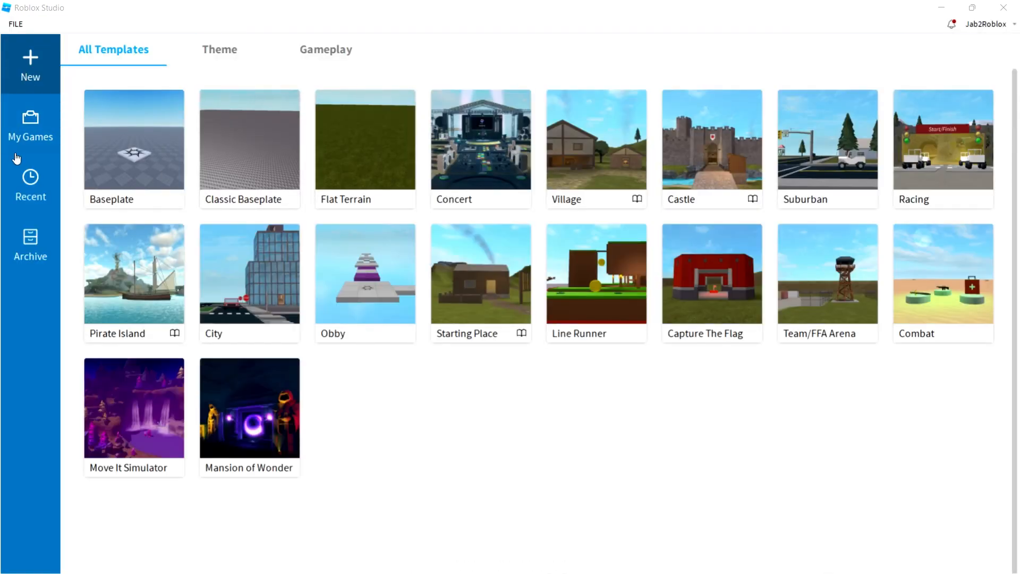
Step: Create a new place from the Baseplate template
{"action": "left_click", "coordinate": [5, 248]}
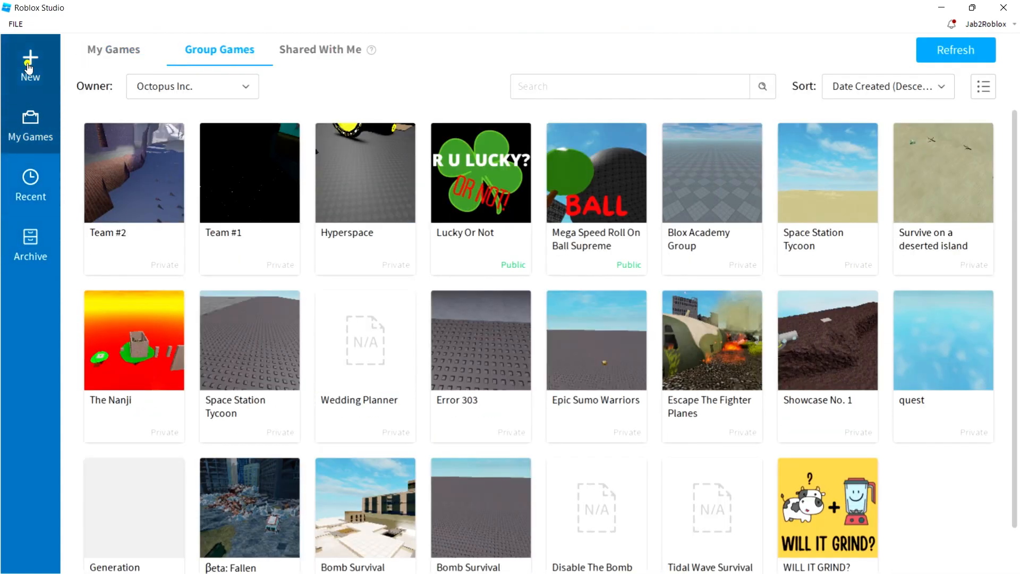
{"action": "left_click", "coordinate": [11, 68]}
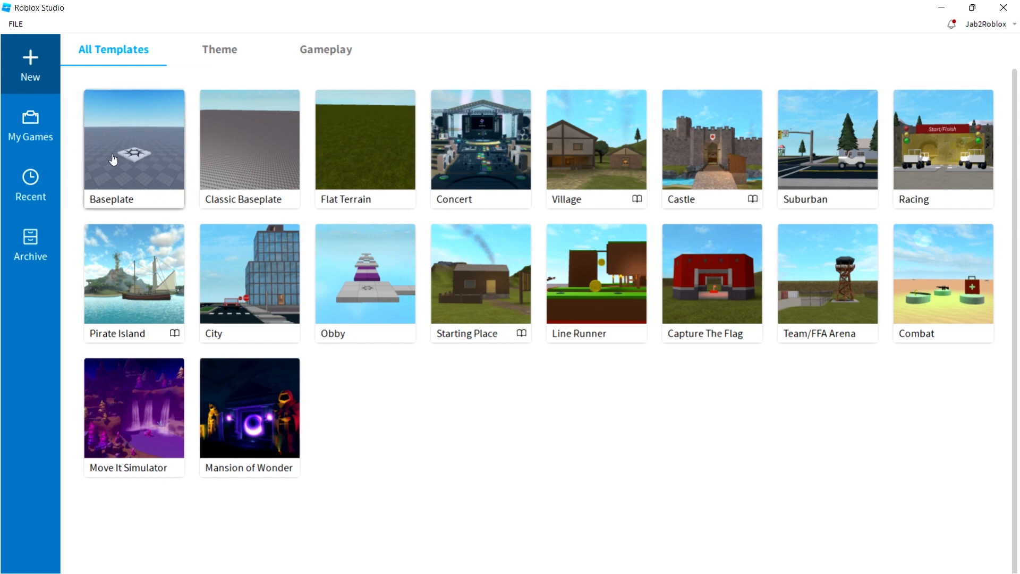
{"action": "left_click", "coordinate": [113, 159]}
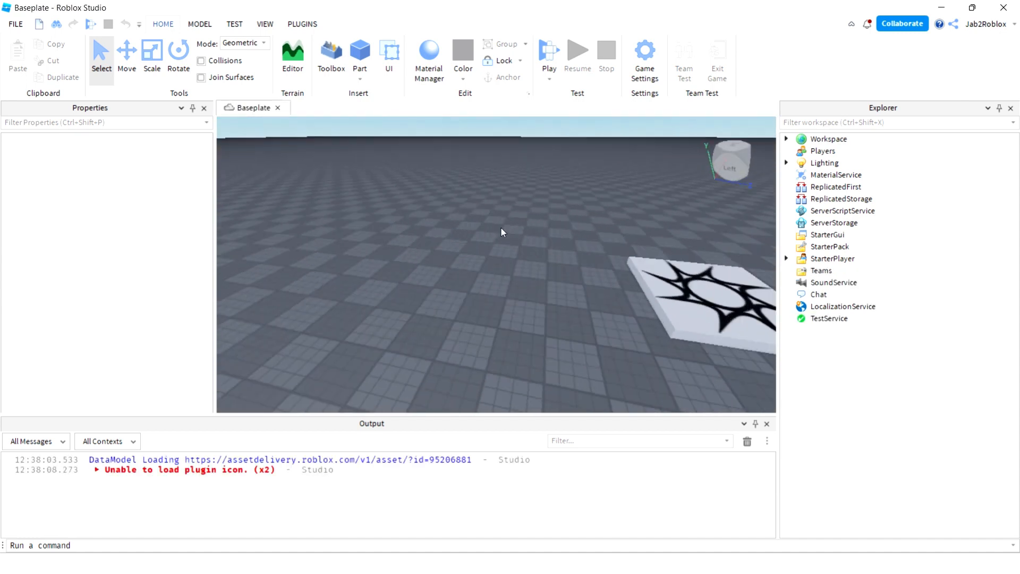
Step: Fly the camera forward, backward and sideways around the baseplate to examine the spawn location from different angles
{"action": "key", "text": "s"}
{"action": "right_click_drag", "start_coordinate": [501, 229], "coordinate": [501, 228]}
{"action": "key", "text": "w"}
{"action": "key", "text": "s"}
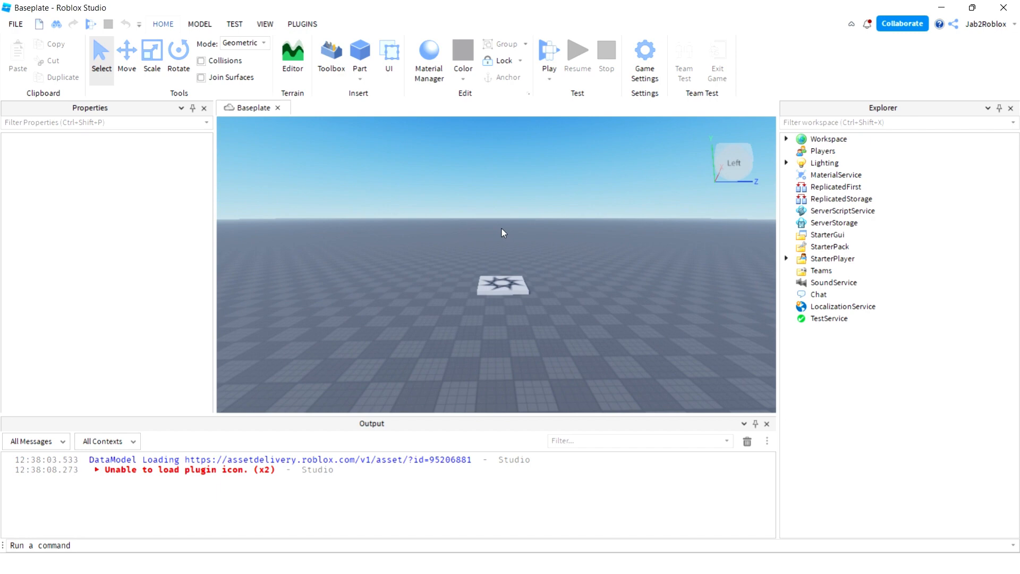
{"action": "key", "text": "w"}
{"action": "key", "text": "s"}
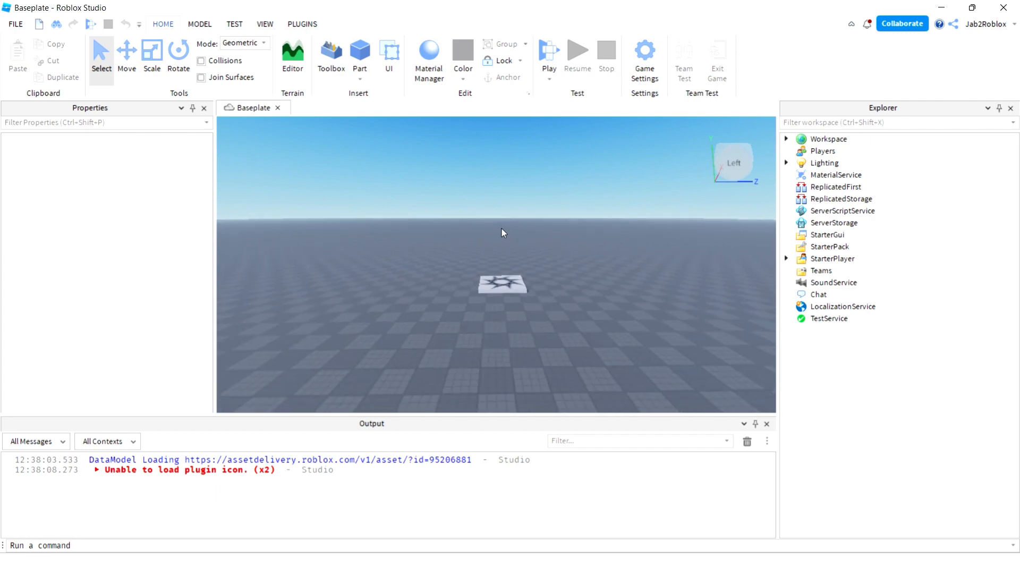
{"action": "key", "text": "a"}
{"action": "key", "text": "d"}
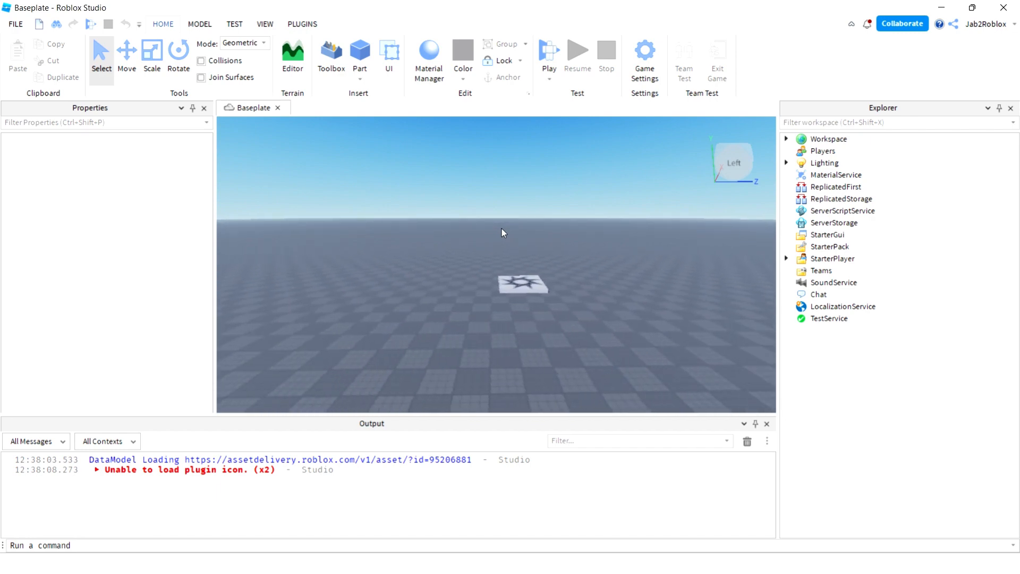
{"action": "mouse_move", "coordinate": [501, 229]}
{"action": "right_mouse_down"}
{"action": "mouse_move", "coordinate": [491, 215]}
{"action": "mouse_move", "coordinate": [496, 224]}
{"action": "right_mouse_up"}
{"action": "left_click_drag", "start_coordinate": [619, 341], "coordinate": [646, 373]}
{"action": "left_click", "coordinate": [637, 322]}
{"action": "middle_click_drag", "start_coordinate": [470, 249], "coordinate": [348, 233]}
{"action": "right_click_drag", "start_coordinate": [347, 231], "coordinate": [346, 231]}
{"action": "key", "text": "w"}
{"action": "key", "text": "s"}
{"action": "key", "text": "w"}
{"action": "key", "text": "s"}
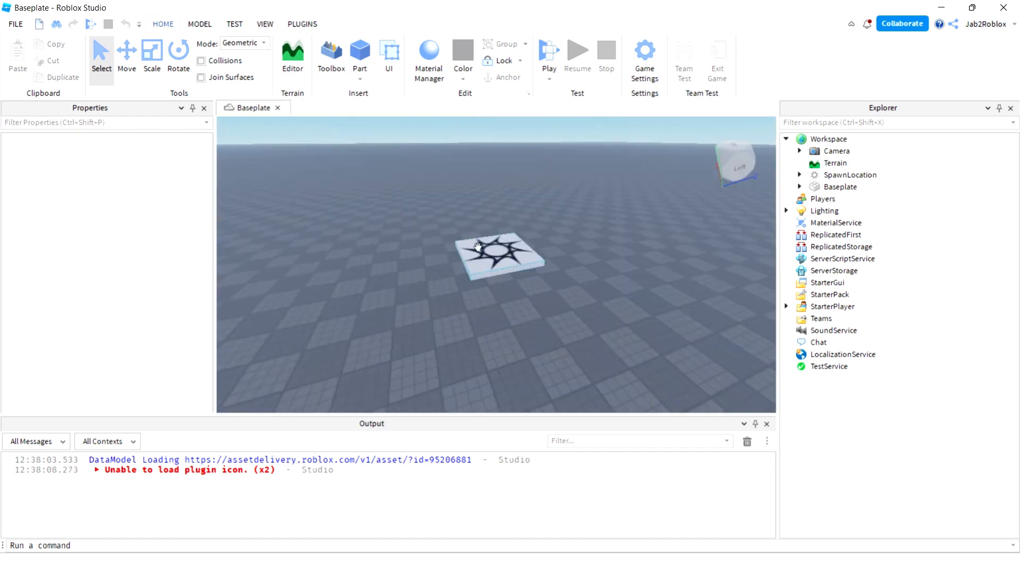
Step: Move the spawn location freely across the baseplate to about -6.3, 0.5, -3.2 and deselect it
{"action": "left_click_drag", "start_coordinate": [498, 259], "coordinate": [493, 282]}
{"action": "left_click", "coordinate": [566, 292]}
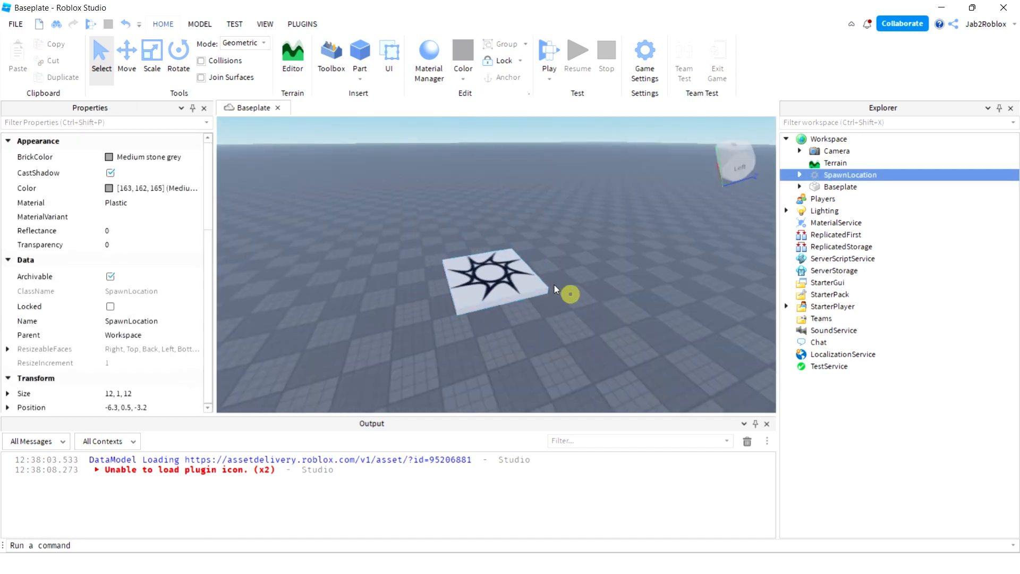
{"action": "key", "text": "w"}
{"action": "right_click_drag", "start_coordinate": [563, 290], "coordinate": [562, 289]}
{"action": "key", "text": "s"}
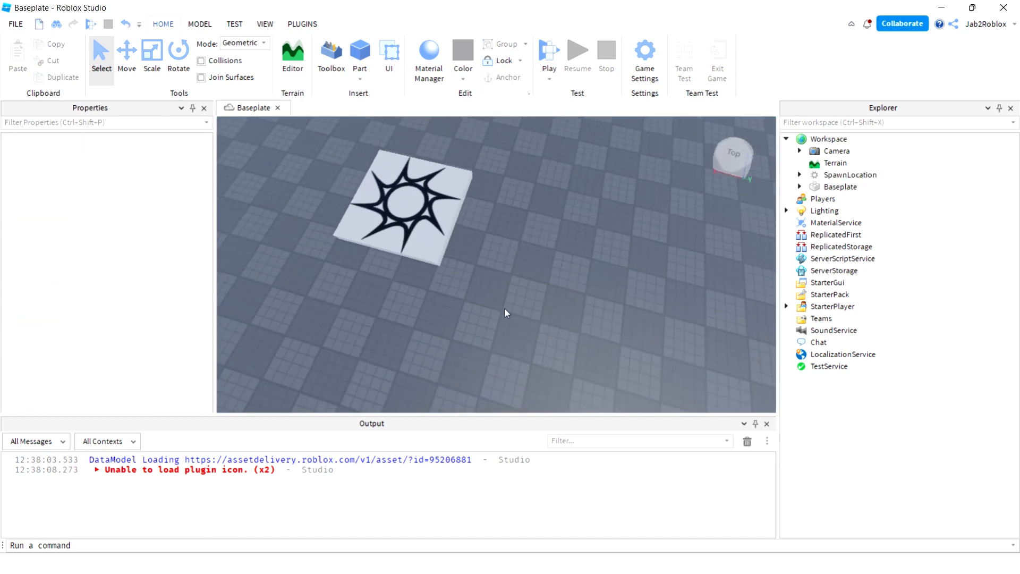
{"action": "right_click_drag", "start_coordinate": [480, 237], "coordinate": [530, 246]}
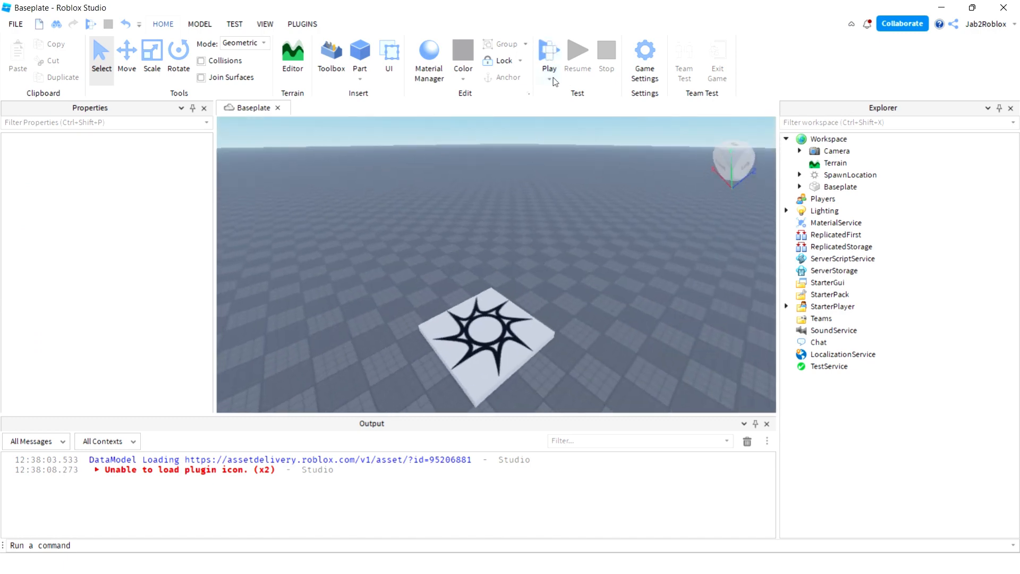
Step: Playtest the place, walk the character around the spawn location, and stop the test
{"action": "left_click", "coordinate": [549, 50]}
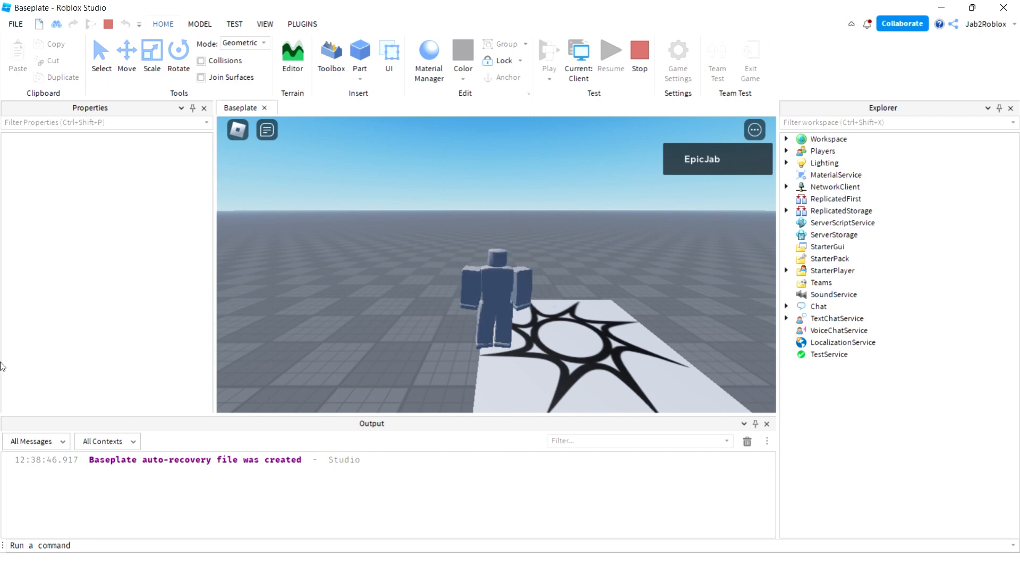
{"action": "right_click_drag", "start_coordinate": [439, 255], "coordinate": [439, 255]}
{"action": "key", "text": "w"}
{"action": "key", "text": "XF86AudioMute"}
{"action": "key", "text": "w"}
{"action": "right_click_drag", "start_coordinate": [625, 296], "coordinate": [624, 296]}
{"action": "key", "text": "XF86AudioMute"}
{"action": "key", "text": "w"}
{"action": "key", "text": "w"}
{"action": "scroll", "coordinate": [625, 296], "scroll_direction": "down", "scroll_amount": 3}
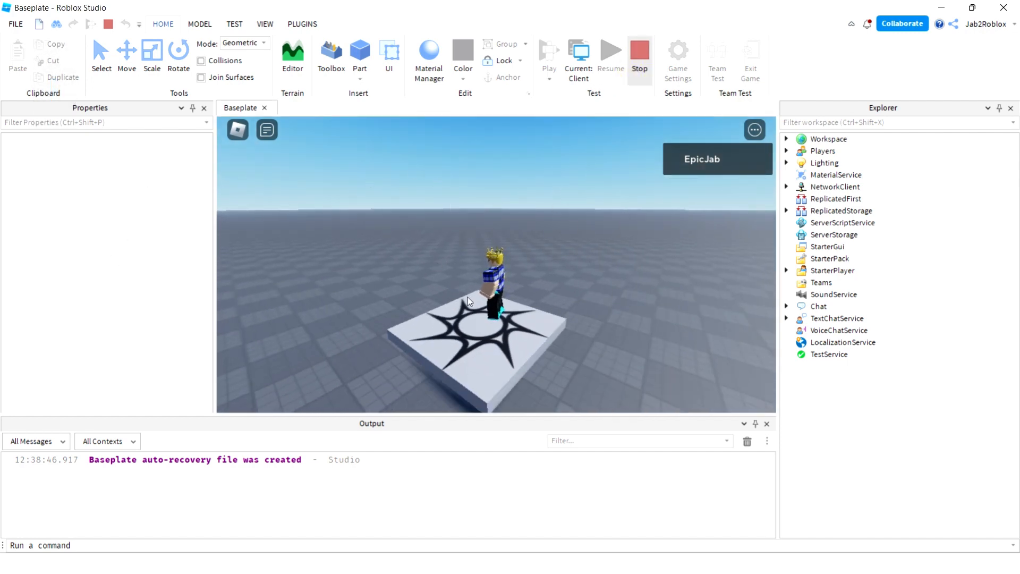
{"action": "key", "text": "shift+F5"}
Step: Use the Select tool to reposition the spawn location freely on the baseplate to about -3.8, 0.5, -6.2
{"action": "right_click_drag", "start_coordinate": [468, 309], "coordinate": [467, 309]}
{"action": "key", "text": "w"}
{"action": "key", "text": "s"}
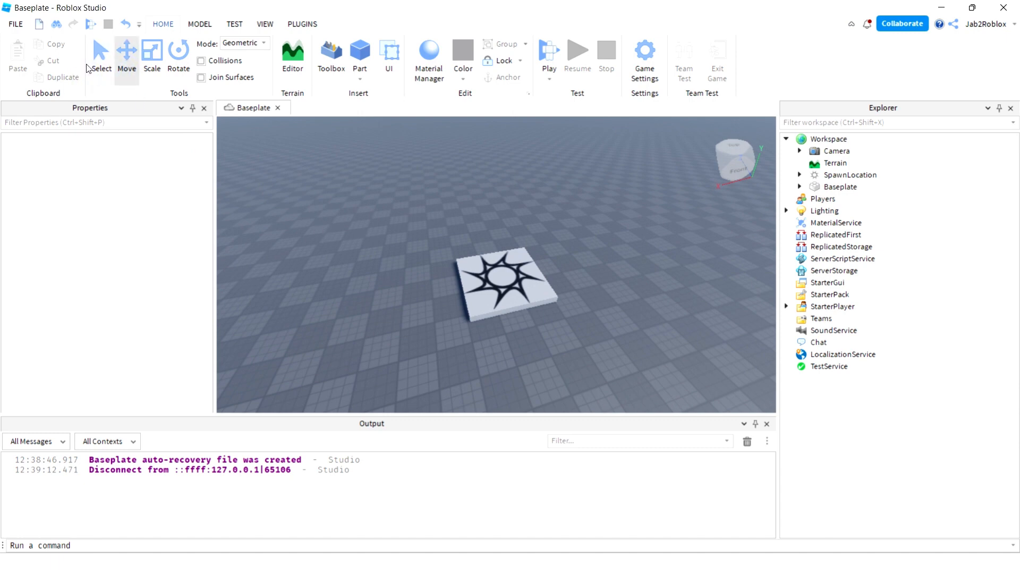
{"action": "left_click", "coordinate": [99, 60]}
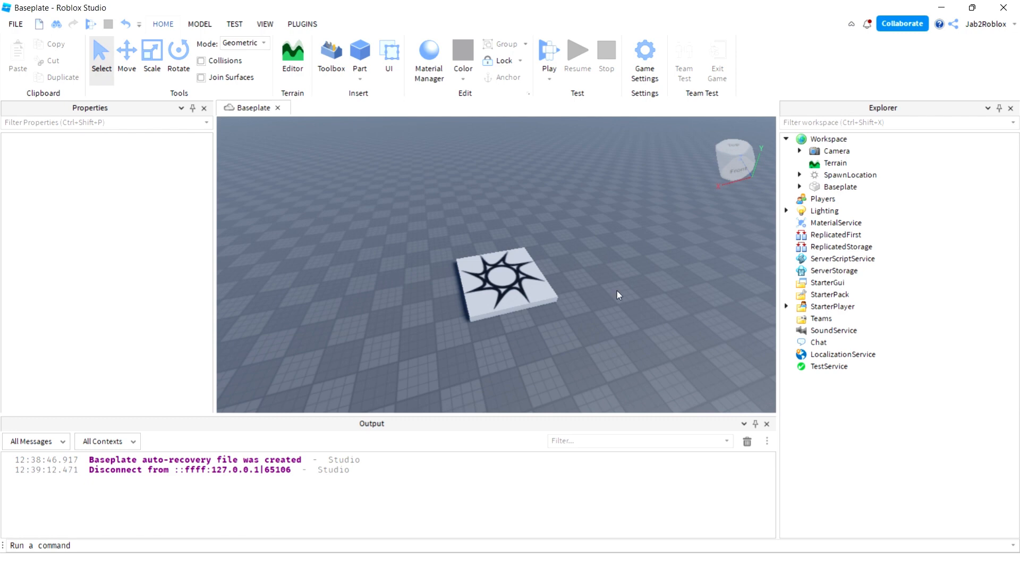
{"action": "left_click", "coordinate": [538, 277]}
{"action": "left_click_drag", "start_coordinate": [530, 283], "coordinate": [486, 304]}
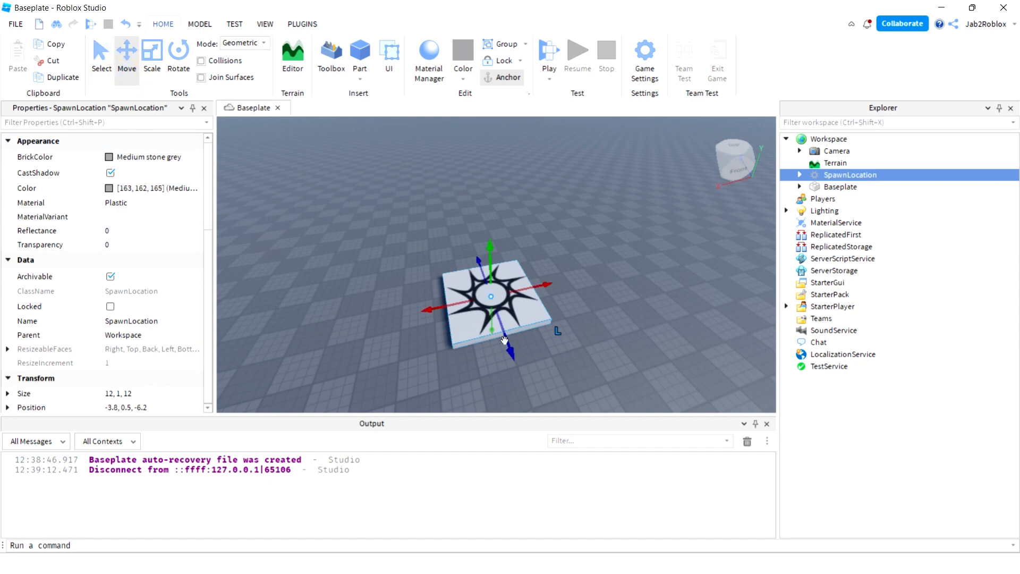
Step: Shift the spawn location along its axes with the Move tool to about -7.8, 0.5, -9, undoing the final extra move
{"action": "mouse_move", "coordinate": [506, 343]}
{"action": "left_mouse_down"}
{"action": "mouse_move", "coordinate": [500, 355]}
{"action": "mouse_move", "coordinate": [511, 360]}
{"action": "left_mouse_up"}
{"action": "left_click_drag", "start_coordinate": [433, 328], "coordinate": [478, 315]}
{"action": "left_click_drag", "start_coordinate": [528, 269], "coordinate": [548, 237]}
{"action": "key", "text": "ctrl+z"}
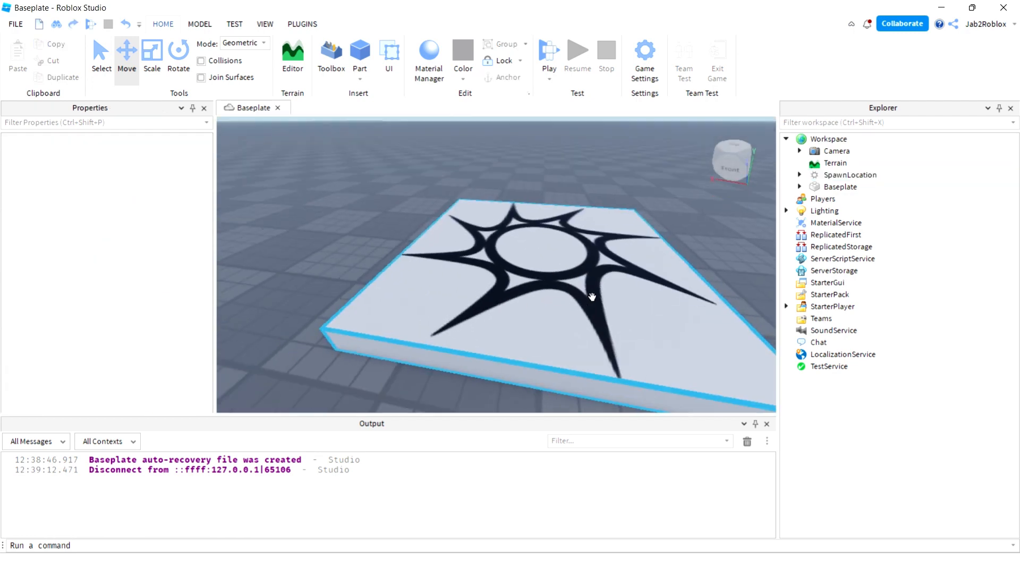
{"action": "scroll", "coordinate": [592, 295], "scroll_direction": "down", "scroll_amount": 5}
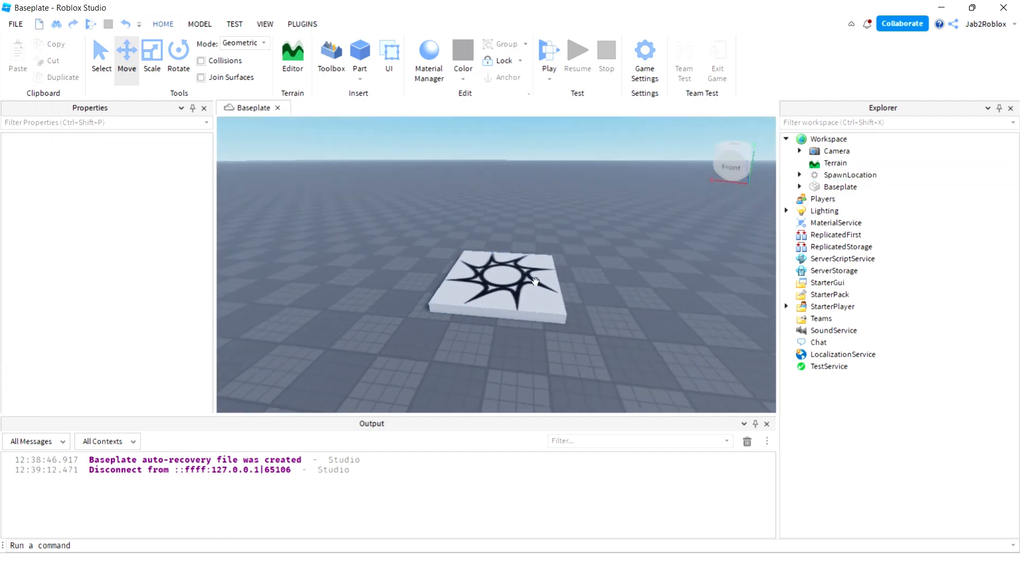
{"action": "scroll", "coordinate": [530, 278], "scroll_direction": "up", "scroll_amount": 2}
{"action": "scroll", "coordinate": [224, 123], "scroll_direction": "down", "scroll_amount": 3}
Step: Try the Scale tool on the spawn location, stretching it to about 17.7 by 12.5 by 12 studs and then wider
{"action": "left_click", "coordinate": [142, 68]}
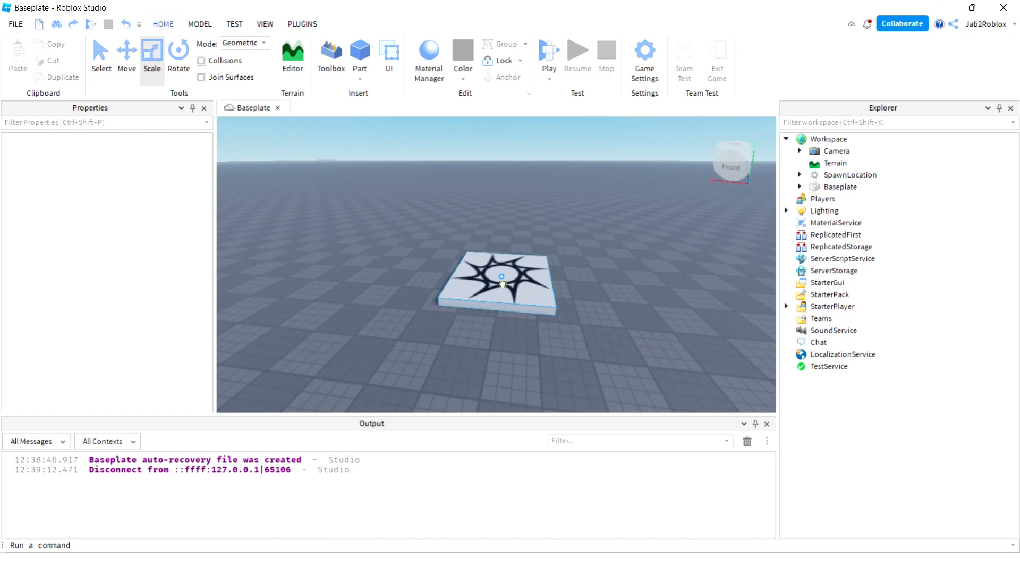
{"action": "left_click", "coordinate": [441, 273]}
{"action": "left_click_drag", "start_coordinate": [406, 272], "coordinate": [399, 269]}
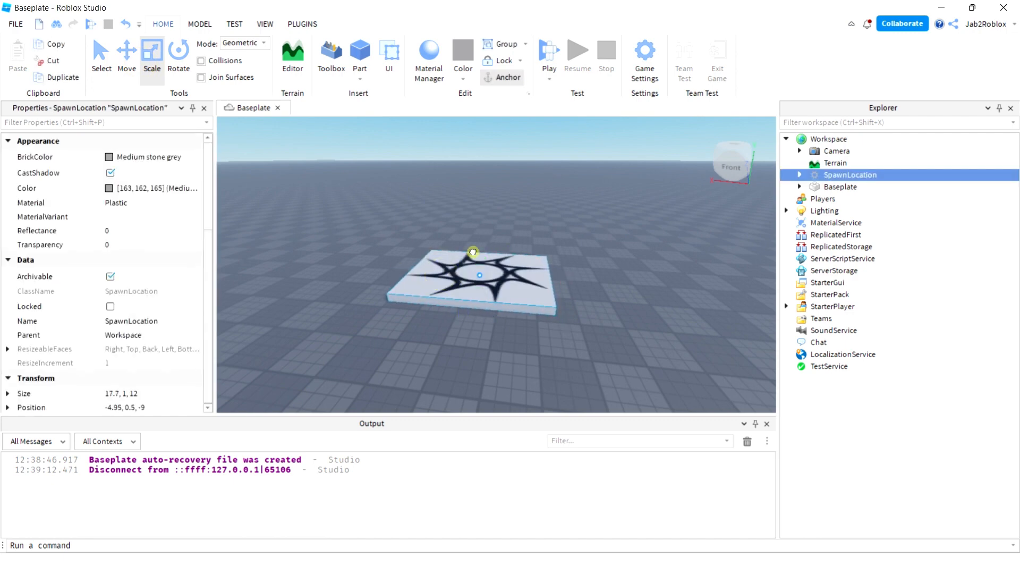
{"action": "left_click_drag", "start_coordinate": [472, 251], "coordinate": [480, 151]}
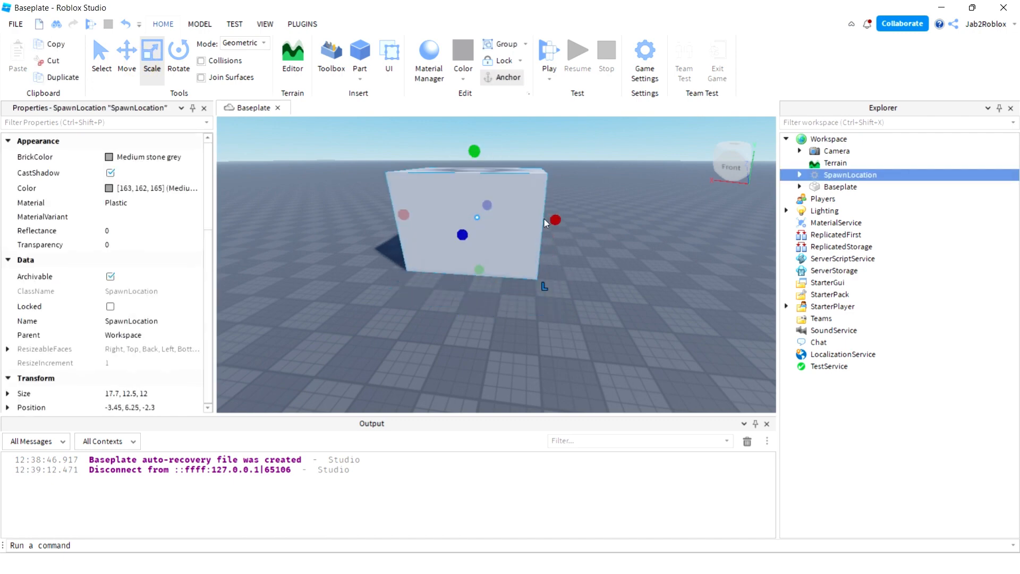
{"action": "left_click_drag", "start_coordinate": [549, 219], "coordinate": [580, 219]}
{"action": "right_click_drag", "start_coordinate": [579, 220], "coordinate": [576, 212]}
{"action": "left_click_drag", "start_coordinate": [576, 211], "coordinate": [526, 322]}
Step: Undo all the scaling changes made to the spawn location
{"action": "key", "text": "ctrl+z"}
{"action": "key", "text": "ctrl+z"}
{"action": "key", "text": "ctrl+z"}
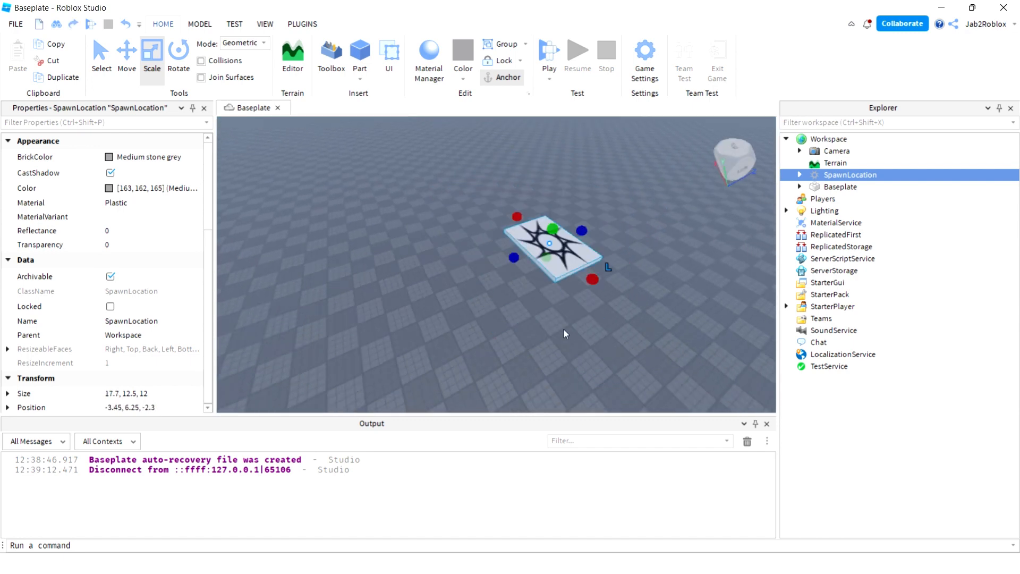
{"action": "key", "text": "ctrl+z"}
{"action": "key", "text": "ctrl+z"}
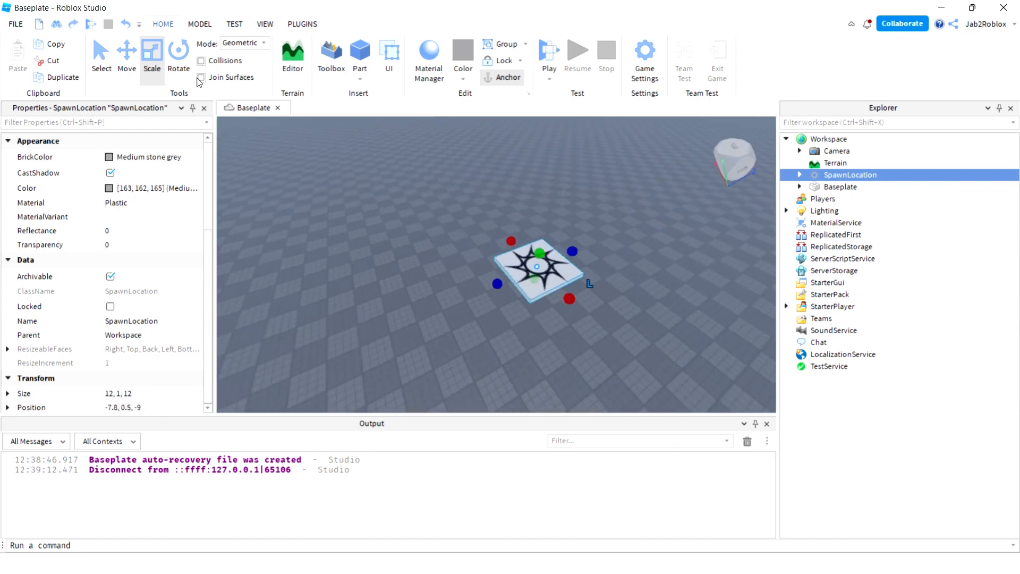
Step: Try rotating the spawn location with the Rotate tool, then undo the rotation
{"action": "left_click", "coordinate": [180, 75]}
{"action": "key", "text": "f"}
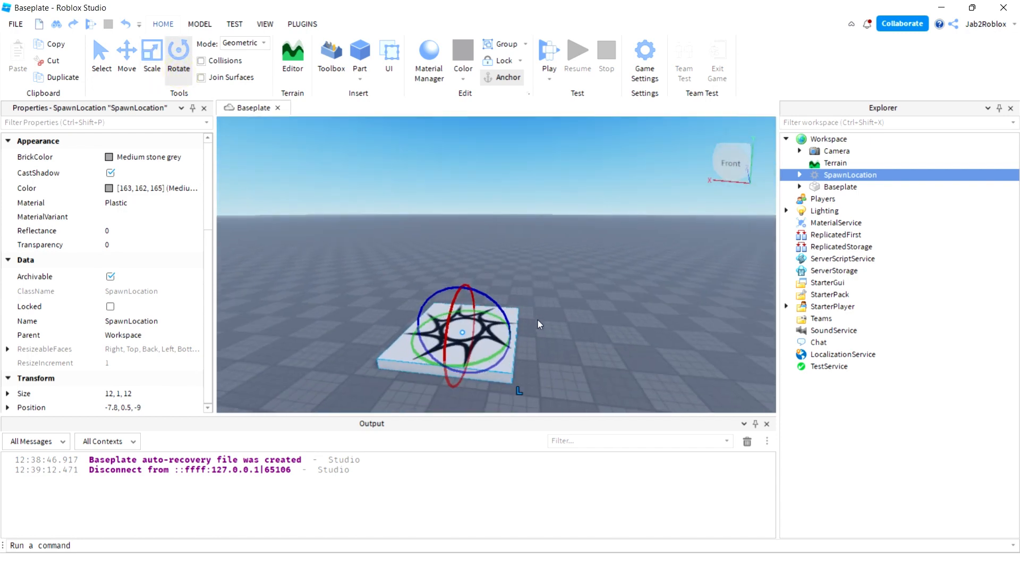
{"action": "left_click_drag", "start_coordinate": [495, 300], "coordinate": [501, 335]}
{"action": "key", "text": "ctrl+z"}
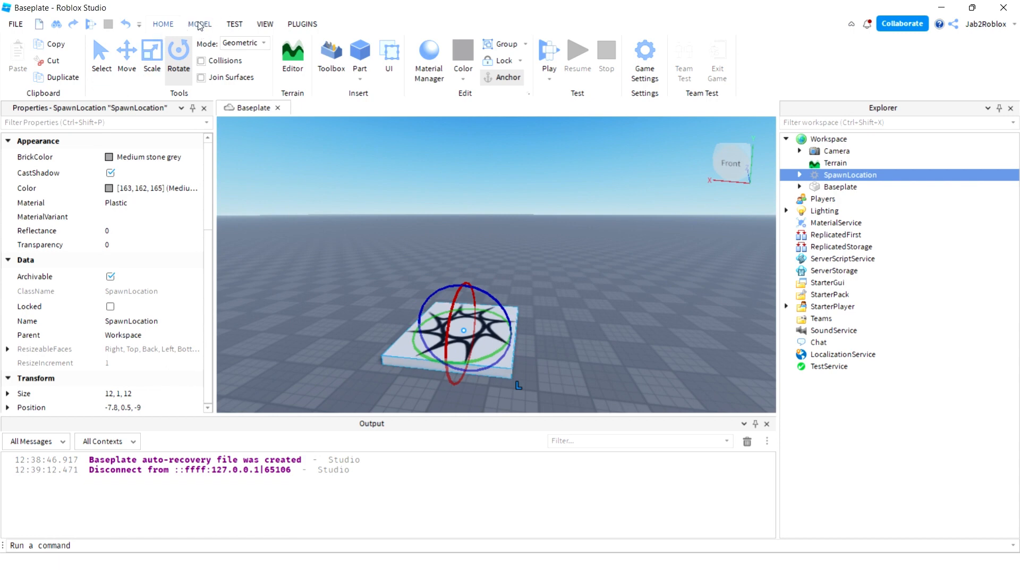
Step: Set the rotation snap increment to 10° and try rotating the spawn location with it
{"action": "left_click", "coordinate": [201, 25]}
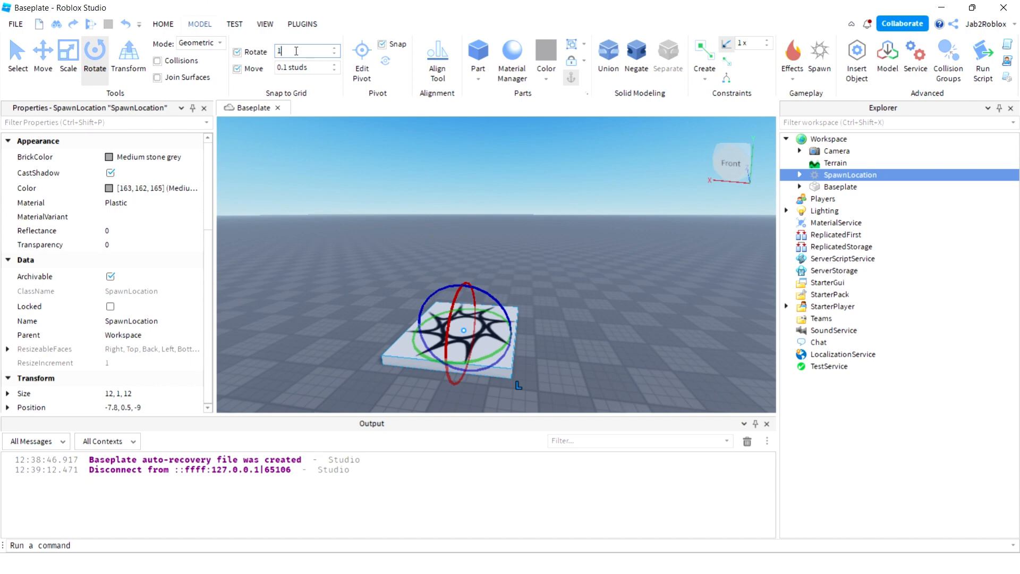
{"action": "left_click", "coordinate": [577, 336]}
{"action": "left_click", "coordinate": [485, 328]}
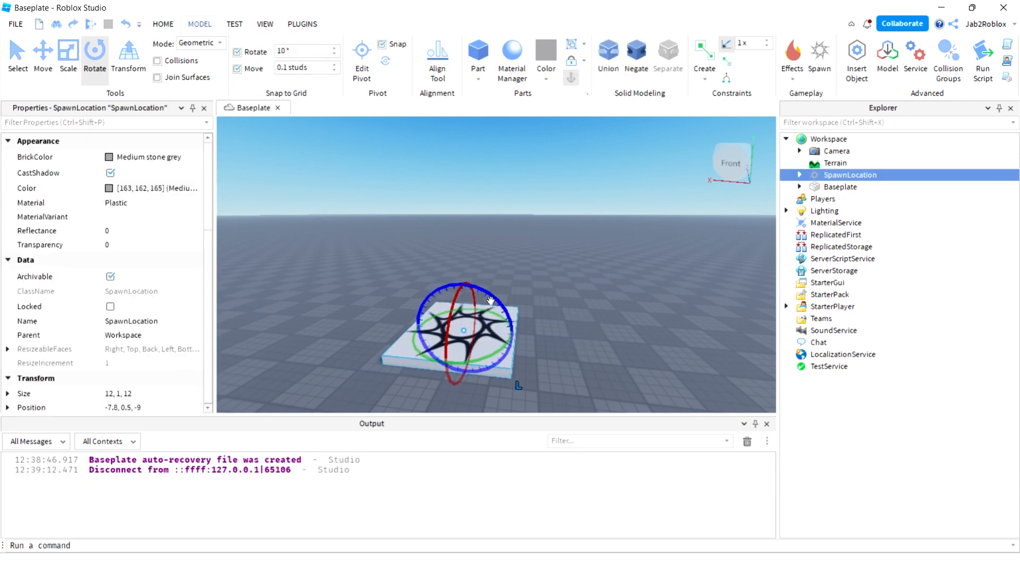
{"action": "left_click_drag", "start_coordinate": [491, 301], "coordinate": [448, 288]}
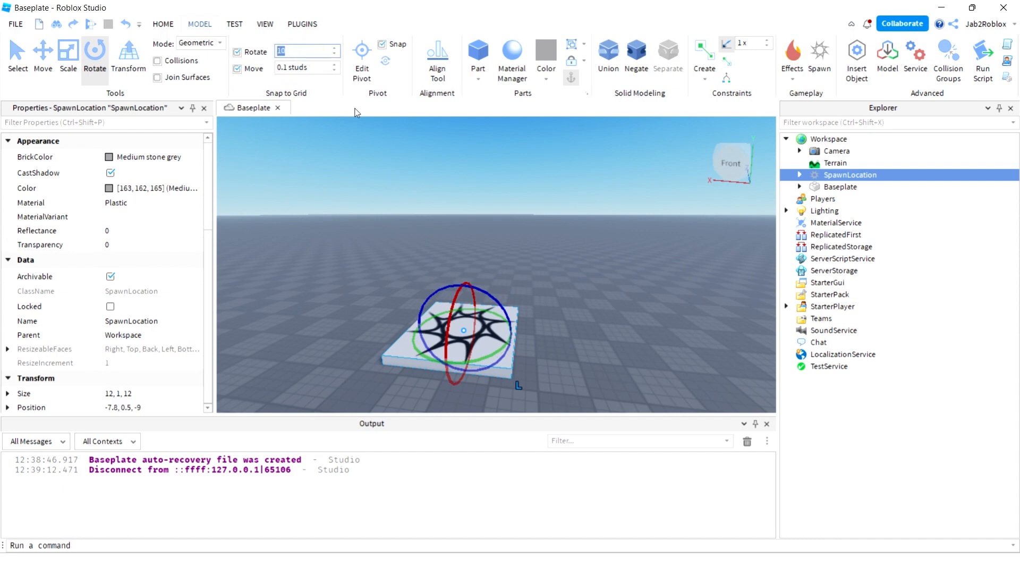
Step: Set the rotation snap increment to 5° and deselect the spawn location
{"action": "left_click", "coordinate": [399, 218]}
{"action": "right_click_drag", "start_coordinate": [400, 215], "coordinate": [400, 216]}
{"action": "left_click", "coordinate": [554, 302]}
{"action": "key", "text": "f"}
{"action": "left_click", "coordinate": [553, 302]}
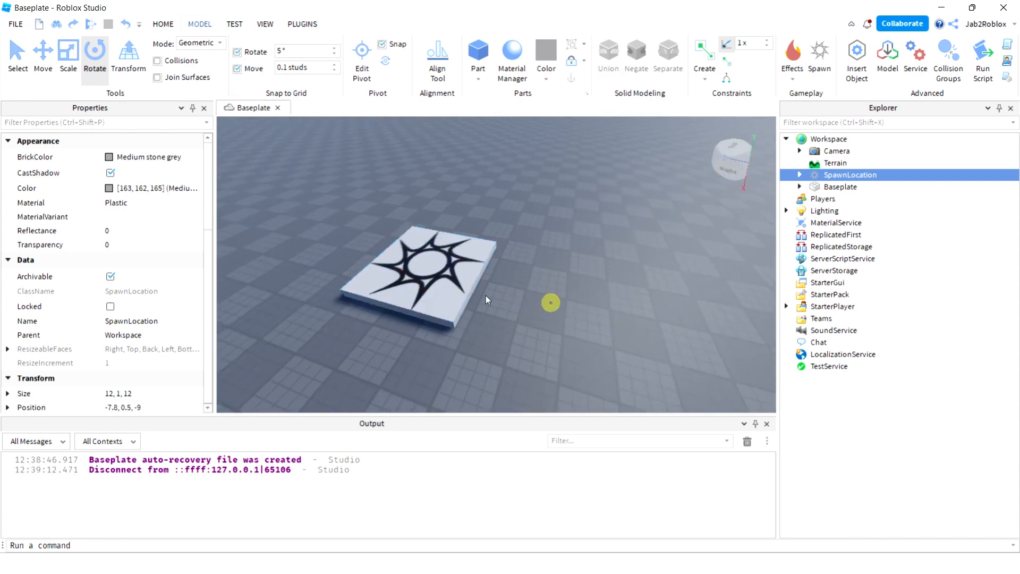
Step: Insert a block part on the baseplate beside the spawn location
{"action": "left_click", "coordinate": [166, 24]}
{"action": "right_click_drag", "start_coordinate": [537, 314], "coordinate": [450, 242]}
{"action": "left_click", "coordinate": [539, 315]}
{"action": "key", "text": "f"}
{"action": "left_click", "coordinate": [536, 323]}
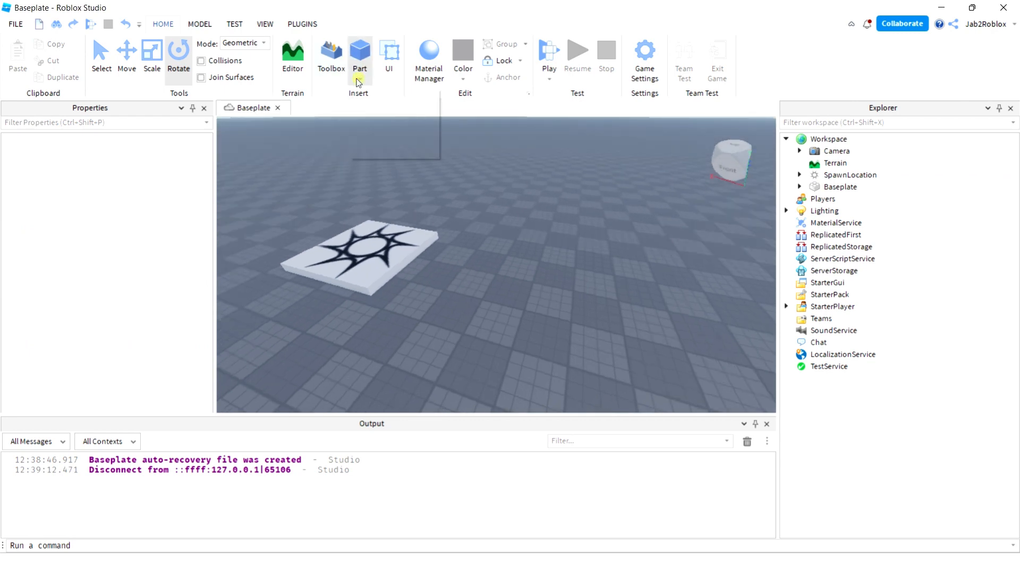
{"action": "left_click", "coordinate": [366, 94]}
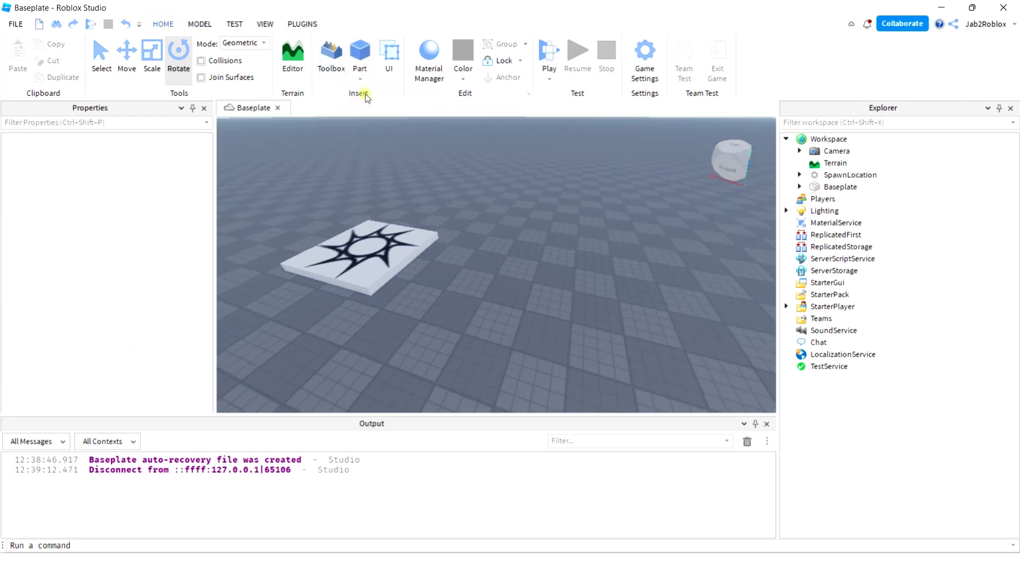
{"action": "right_click_drag", "start_coordinate": [466, 241], "coordinate": [458, 305]}
{"action": "left_click", "coordinate": [458, 305]}
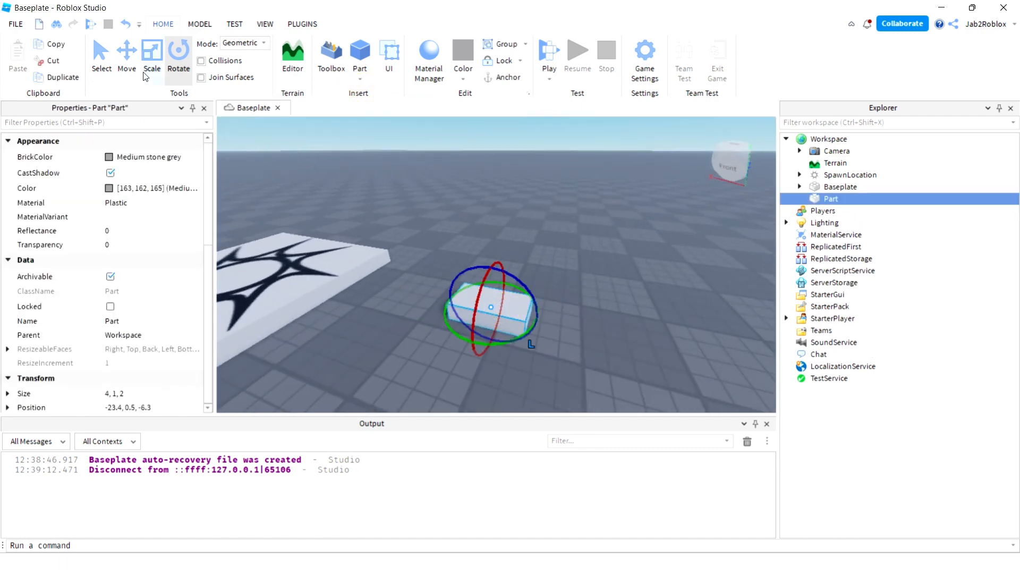
Step: Scale the new part along its X axis to about 11.6 studs long
{"action": "left_click", "coordinate": [152, 59]}
{"action": "left_click_drag", "start_coordinate": [602, 303], "coordinate": [617, 296]}
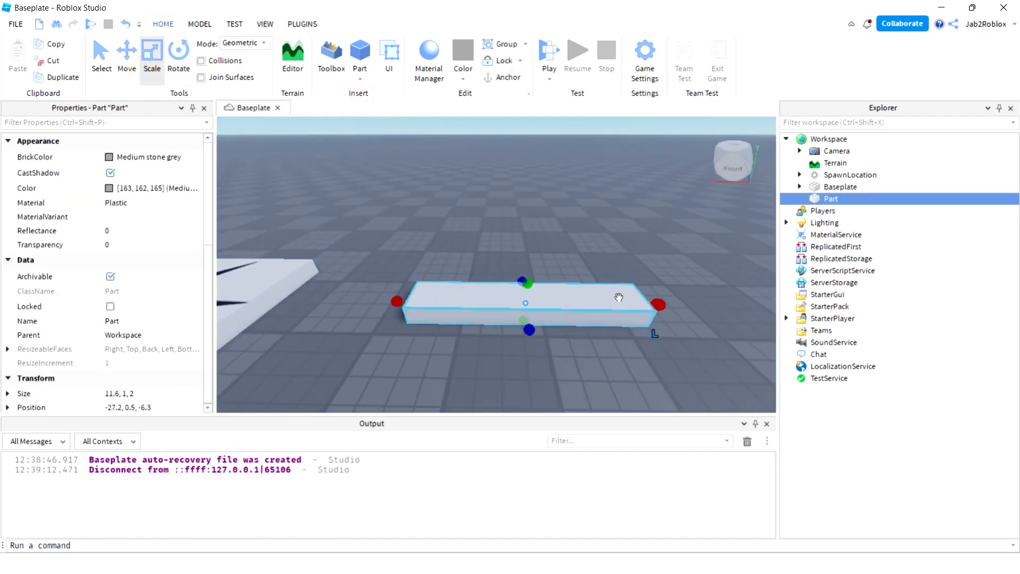
{"action": "right_click_drag", "start_coordinate": [617, 296], "coordinate": [616, 269]}
Step: Scale the part upward into a wall about 14.6 studs high and deselect it
{"action": "left_click", "coordinate": [178, 58]}
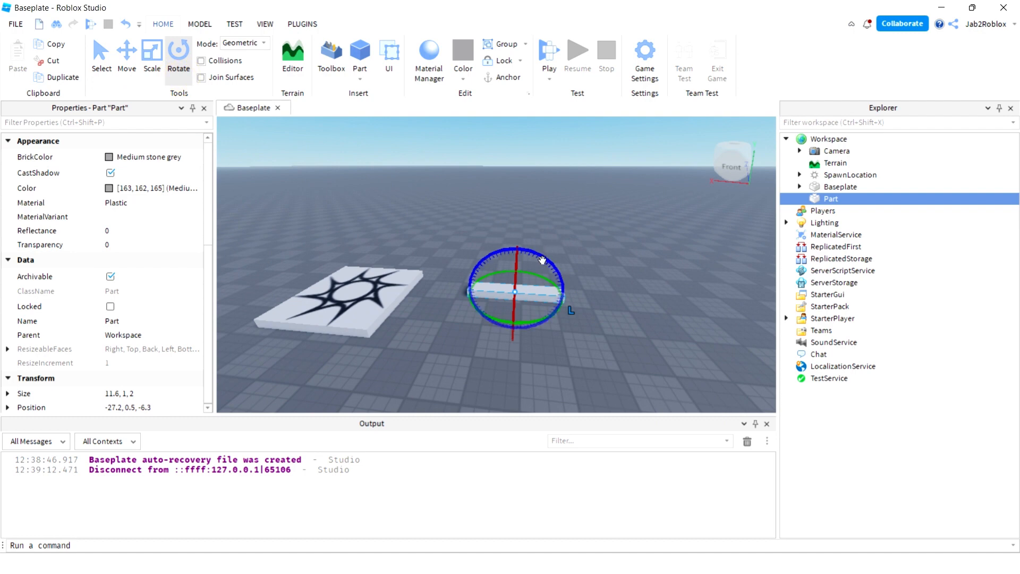
{"action": "left_click", "coordinate": [152, 58]}
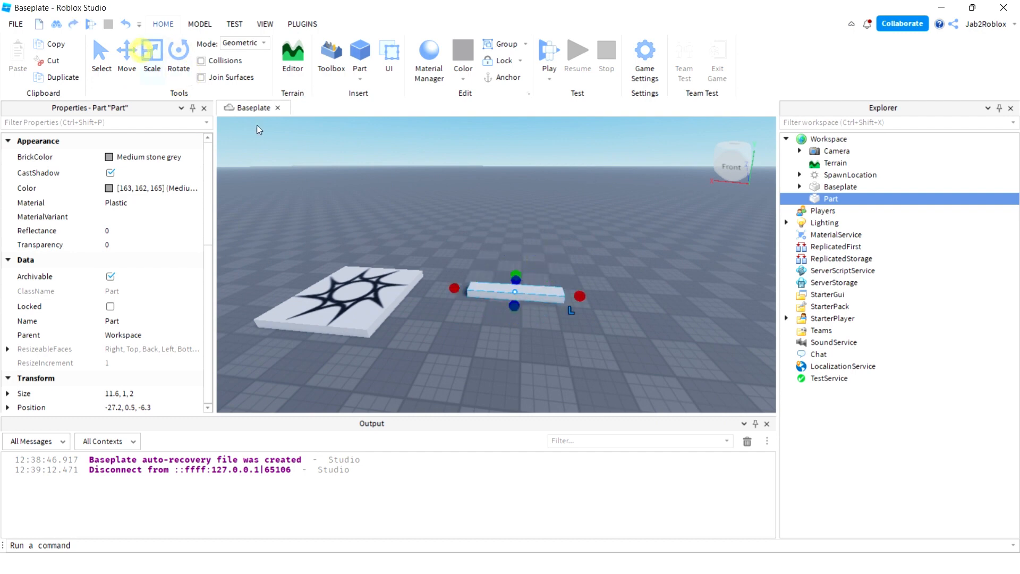
{"action": "scroll", "coordinate": [412, 236], "scroll_direction": "up", "scroll_amount": 6}
{"action": "scroll", "coordinate": [412, 235], "scroll_direction": "down", "scroll_amount": 5}
{"action": "right_click_drag", "start_coordinate": [413, 236], "coordinate": [412, 235]}
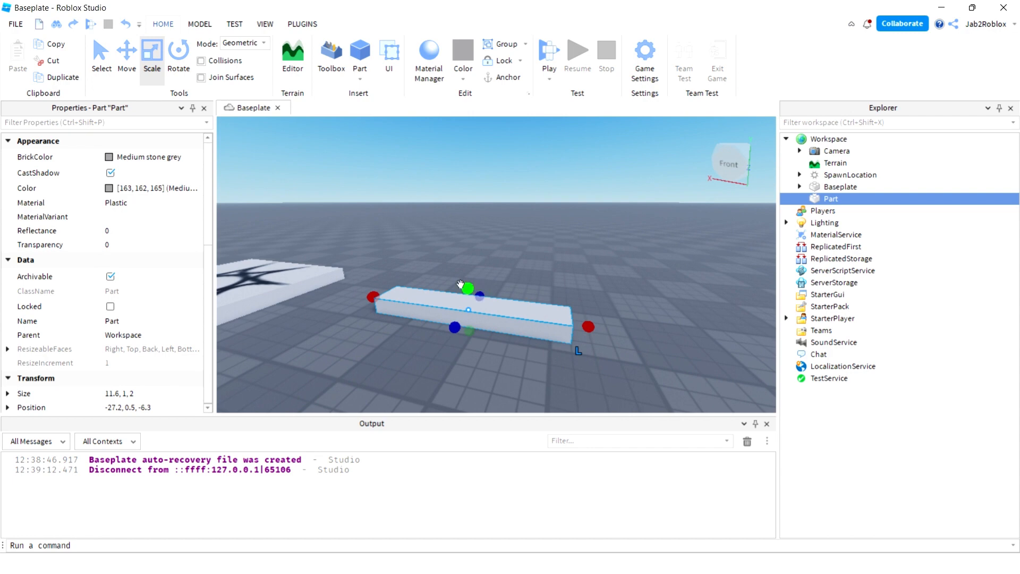
{"action": "left_click_drag", "start_coordinate": [460, 283], "coordinate": [462, 223]}
{"action": "right_click_drag", "start_coordinate": [462, 223], "coordinate": [479, 178]}
{"action": "scroll", "coordinate": [479, 179], "scroll_direction": "down", "scroll_amount": 3}
{"action": "left_click", "coordinate": [554, 200]}
{"action": "right_click_drag", "start_coordinate": [556, 200], "coordinate": [557, 200]}
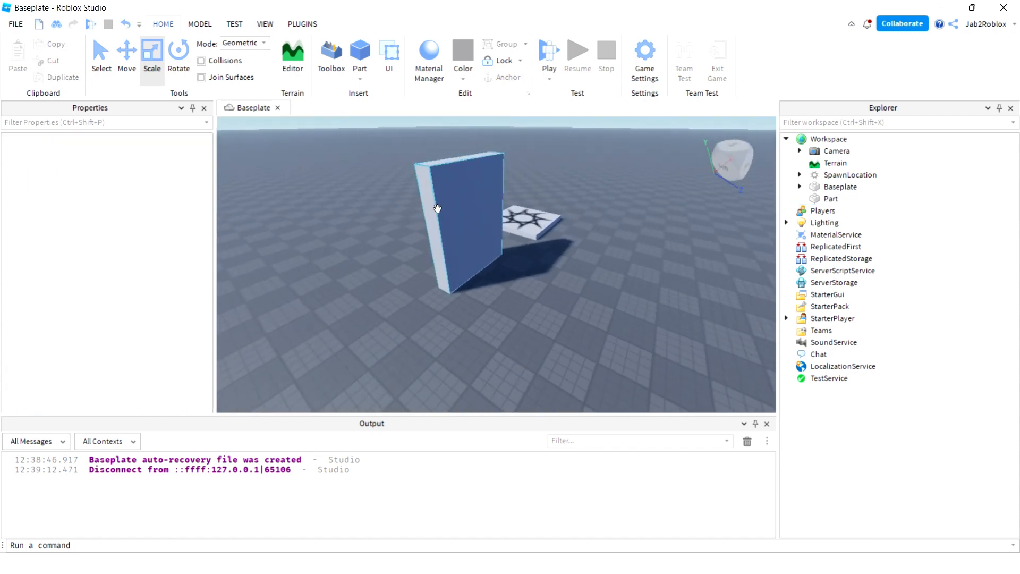
Step: Scale the wall down to about 1.2 studs thick and 11.8 studs high
{"action": "left_click", "coordinate": [438, 209]}
{"action": "right_click_drag", "start_coordinate": [438, 210], "coordinate": [438, 210]}
{"action": "scroll", "coordinate": [479, 245], "scroll_direction": "down", "scroll_amount": 3}
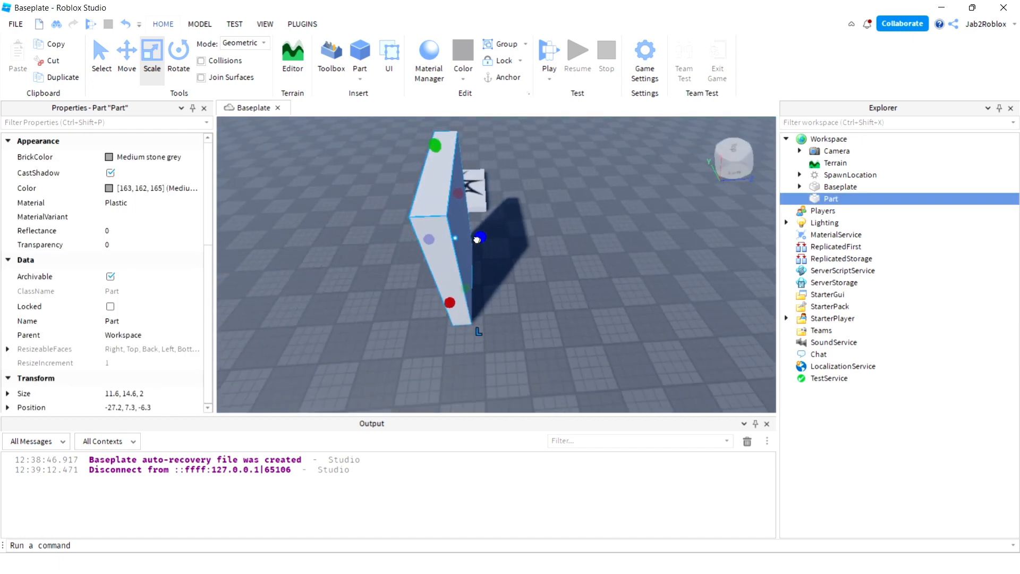
{"action": "mouse_move", "coordinate": [477, 239]}
{"action": "left_mouse_down"}
{"action": "mouse_move", "coordinate": [447, 164]}
{"action": "mouse_move", "coordinate": [432, 158]}
{"action": "mouse_move", "coordinate": [428, 179]}
{"action": "mouse_move", "coordinate": [485, 224]}
{"action": "left_mouse_up"}
{"action": "left_click", "coordinate": [485, 224]}
{"action": "right_click_drag", "start_coordinate": [485, 224], "coordinate": [569, 242]}
{"action": "left_click", "coordinate": [496, 243]}
{"action": "scroll", "coordinate": [496, 243], "scroll_direction": "down", "scroll_amount": 3}
{"action": "scroll", "coordinate": [496, 244], "scroll_direction": "up", "scroll_amount": 5}
{"action": "left_click", "coordinate": [436, 250]}
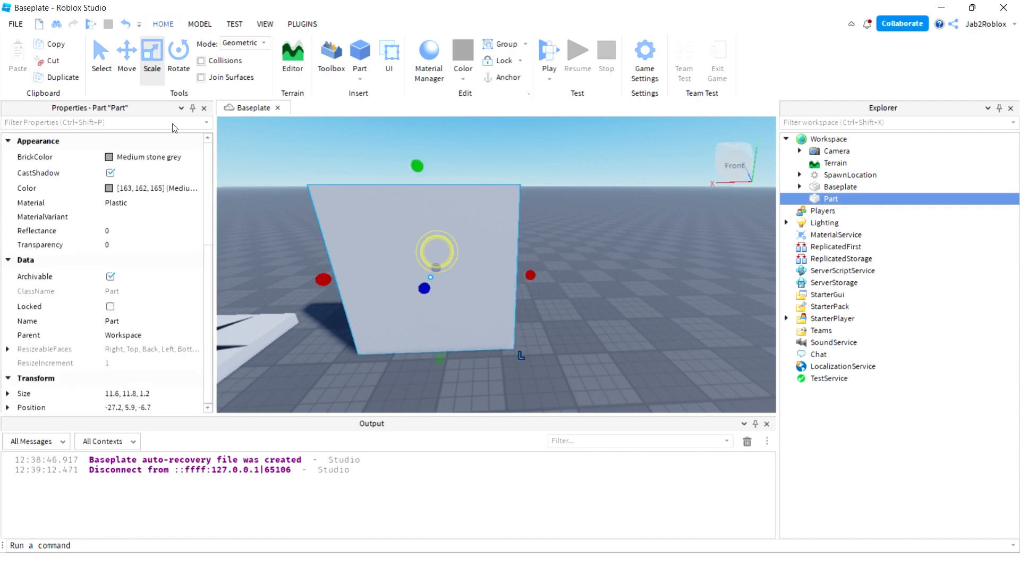
{"action": "left_click", "coordinate": [126, 75]}
{"action": "left_click", "coordinate": [99, 74]}
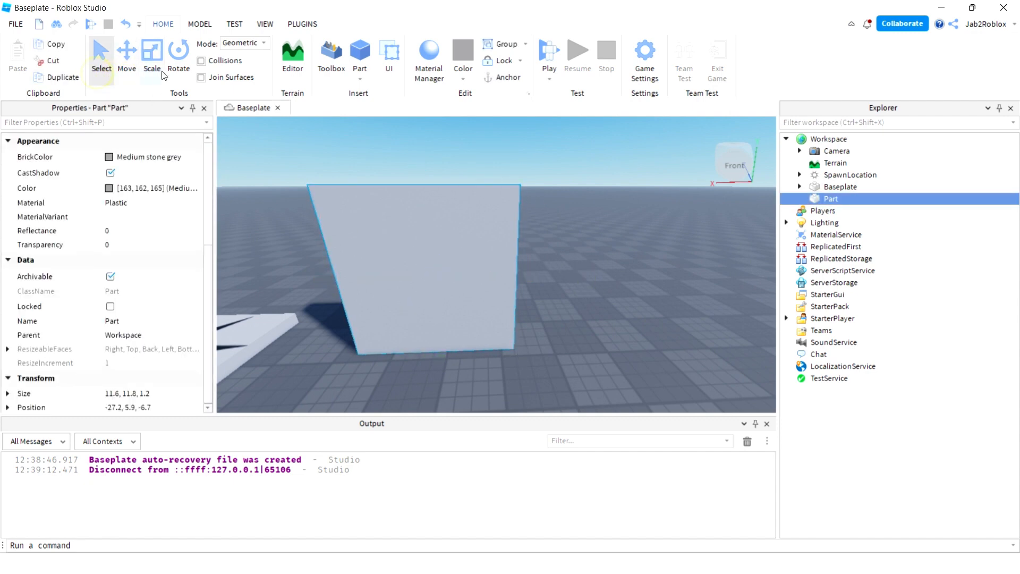
{"action": "left_click", "coordinate": [153, 55]}
{"action": "left_click", "coordinate": [657, 255]}
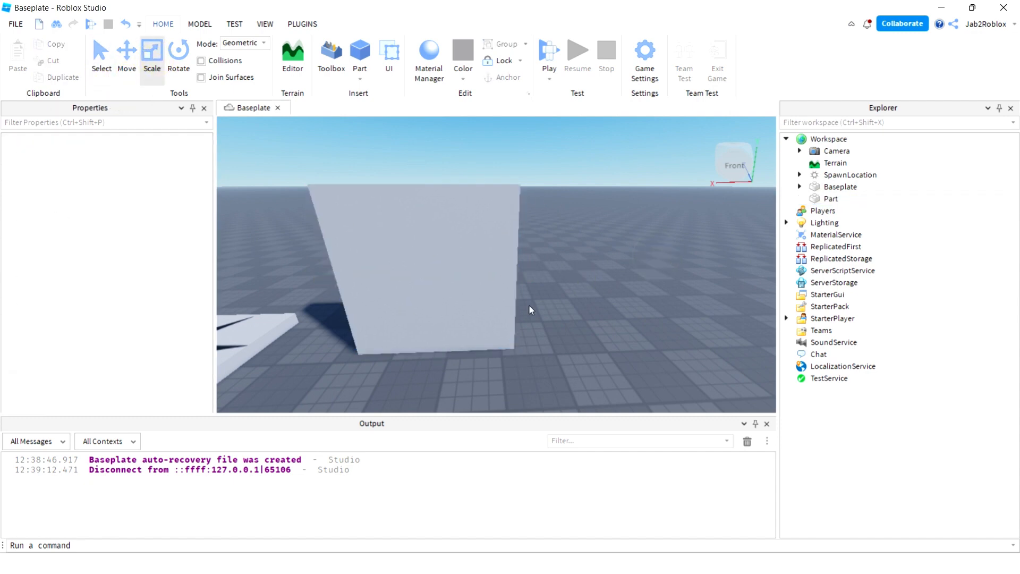
Step: Select the wall part and color it Bright red
{"action": "left_click", "coordinate": [430, 250]}
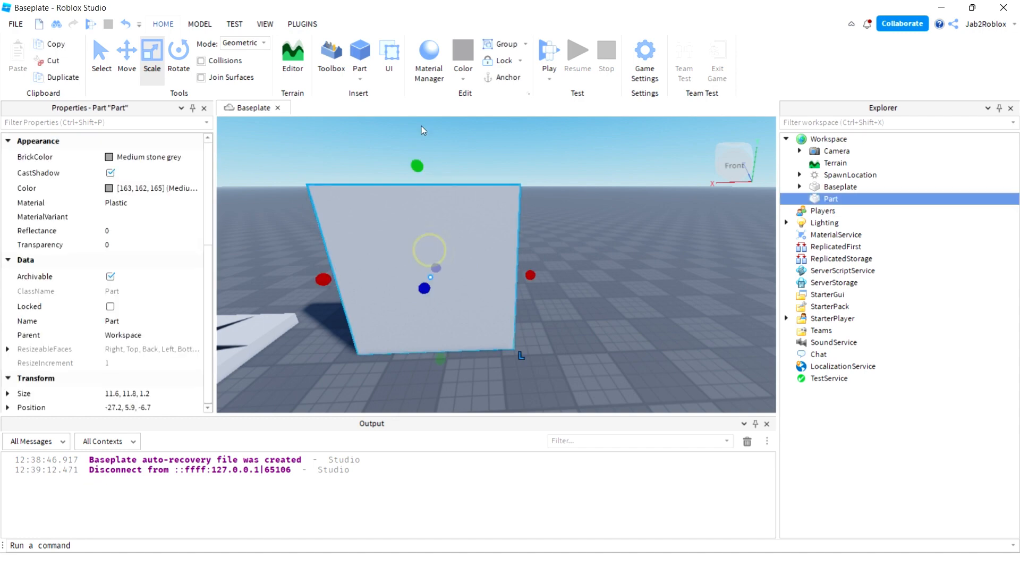
{"action": "left_click", "coordinate": [463, 78]}
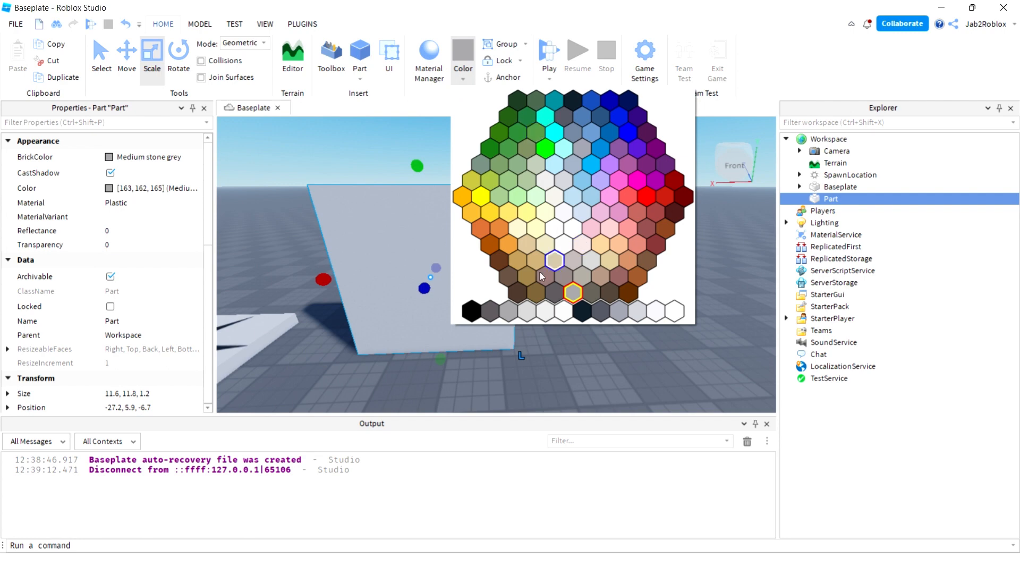
{"action": "left_click", "coordinate": [664, 198]}
{"action": "right_click_drag", "start_coordinate": [596, 246], "coordinate": [617, 235]}
{"action": "key", "text": "w"}
{"action": "key", "text": "d"}
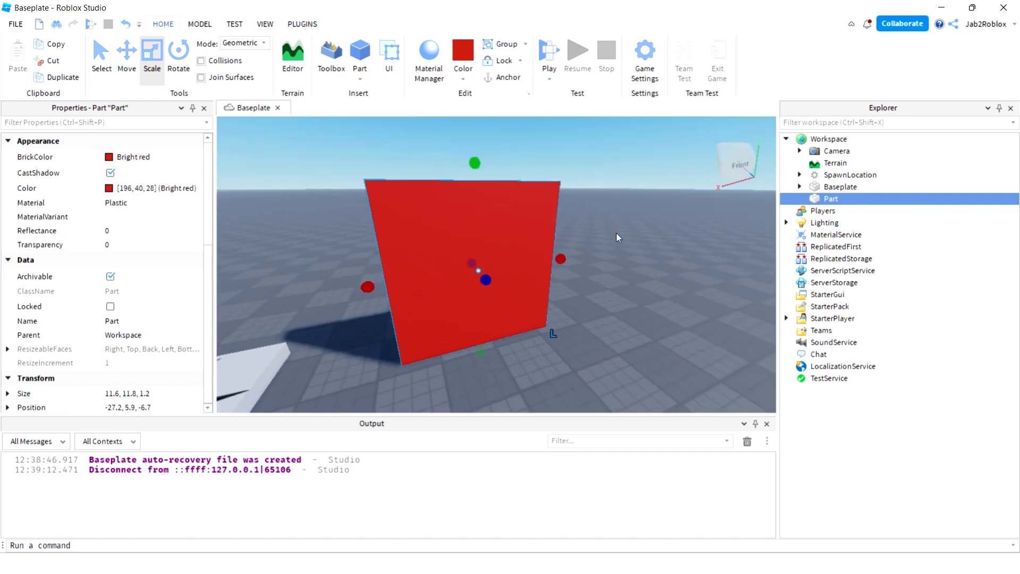
Step: Open the Material Manager, reduce its height, and rearrange the docked panels so Output sits beside Properties
{"action": "left_click", "coordinate": [428, 71]}
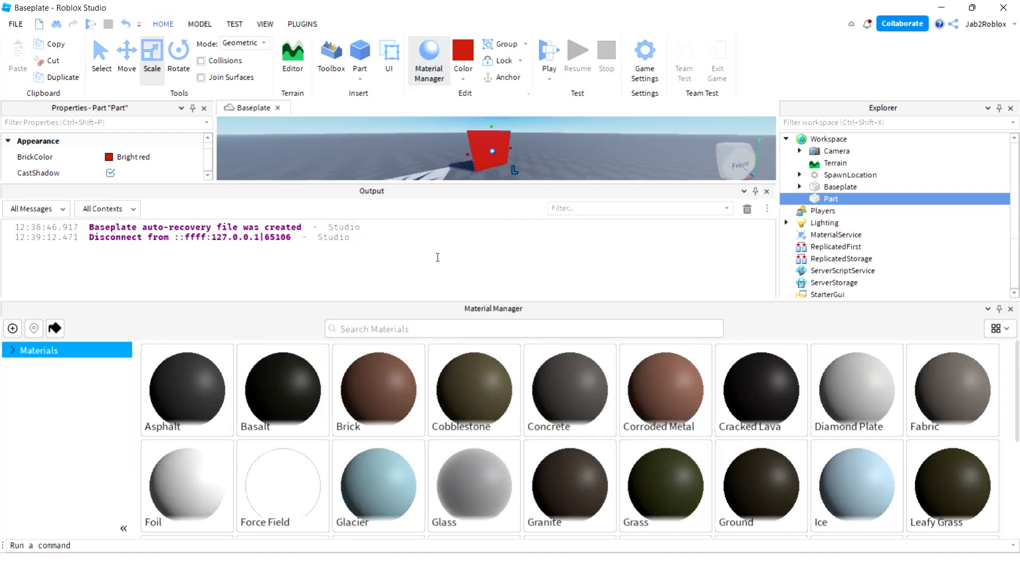
{"action": "left_click_drag", "start_coordinate": [431, 300], "coordinate": [402, 397]}
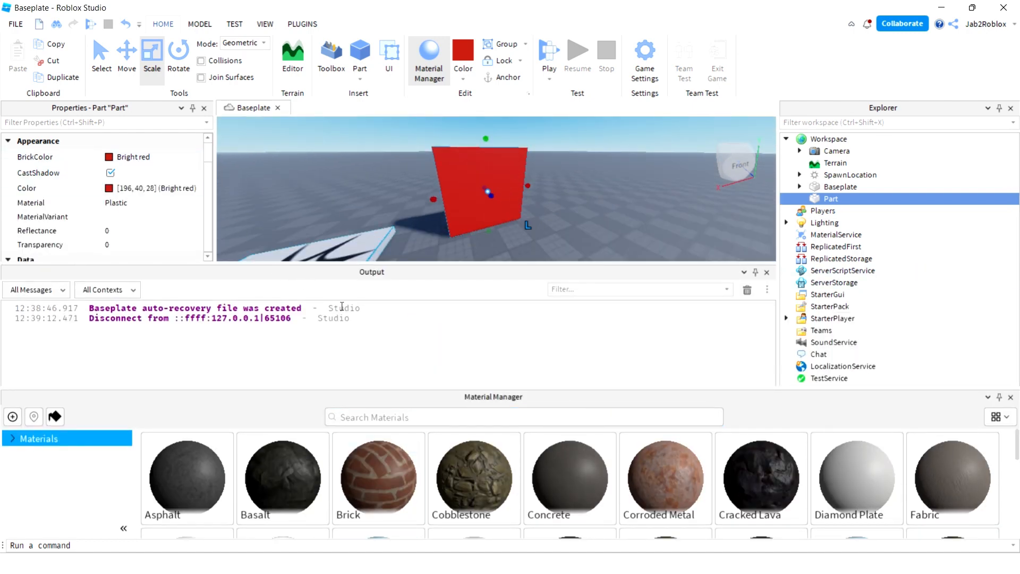
{"action": "left_click_drag", "start_coordinate": [285, 271], "coordinate": [496, 295]}
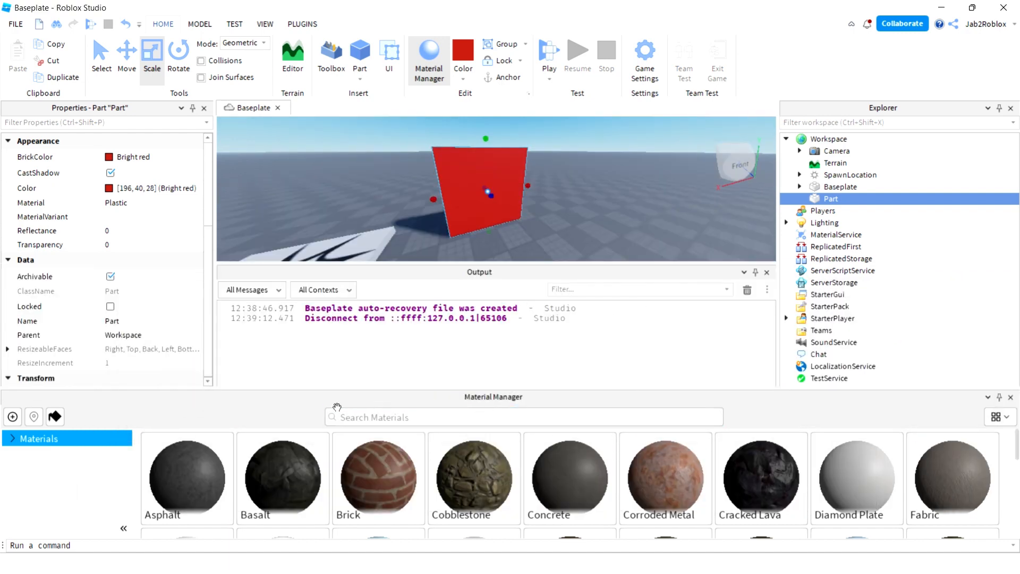
Step: Apply the Brick material to the selected wall and close the Material Manager
{"action": "scroll", "coordinate": [664, 468], "scroll_direction": "down", "scroll_amount": 5}
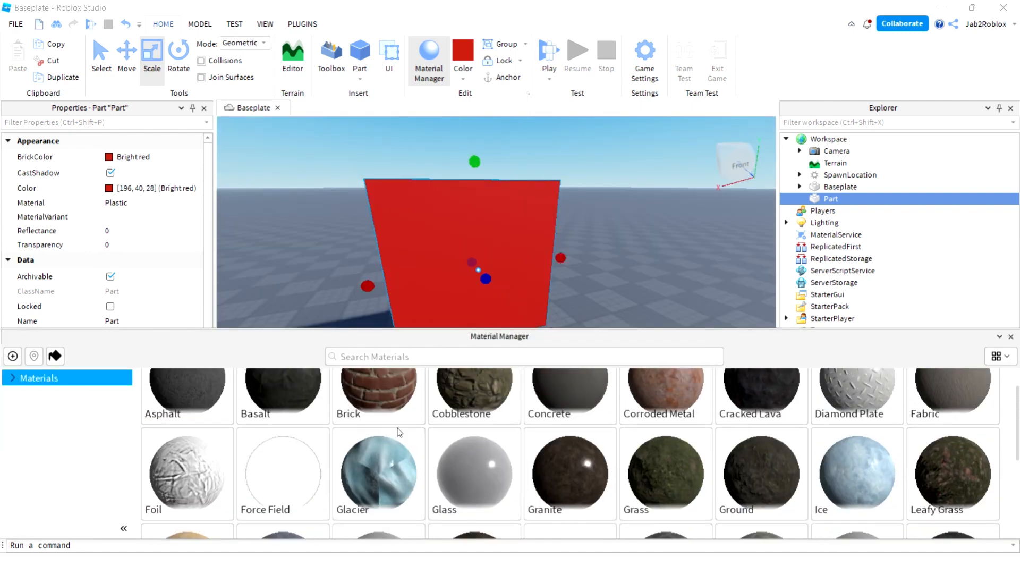
{"action": "scroll", "coordinate": [398, 428], "scroll_direction": "up", "scroll_amount": 1}
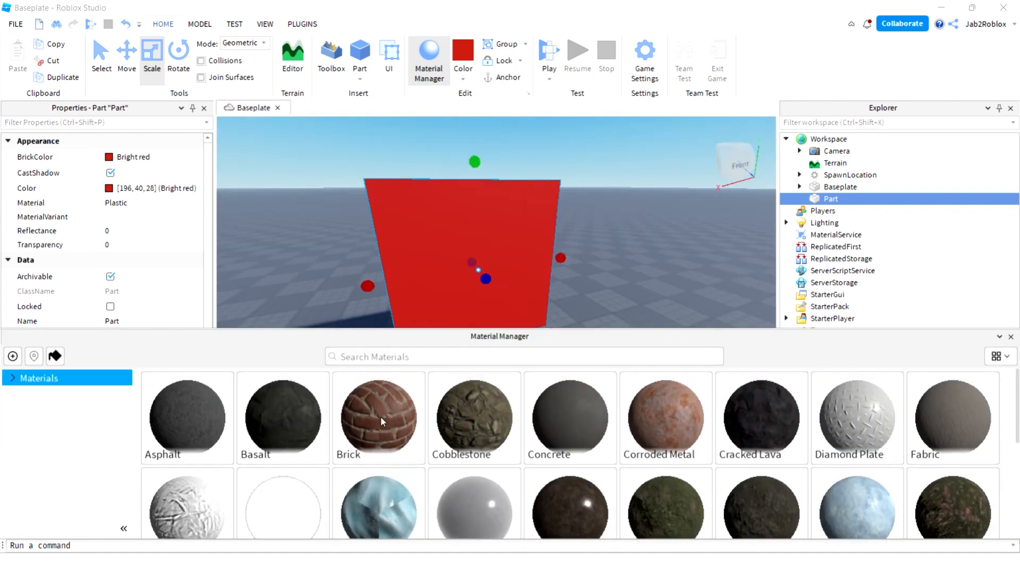
{"action": "left_click", "coordinate": [381, 417]}
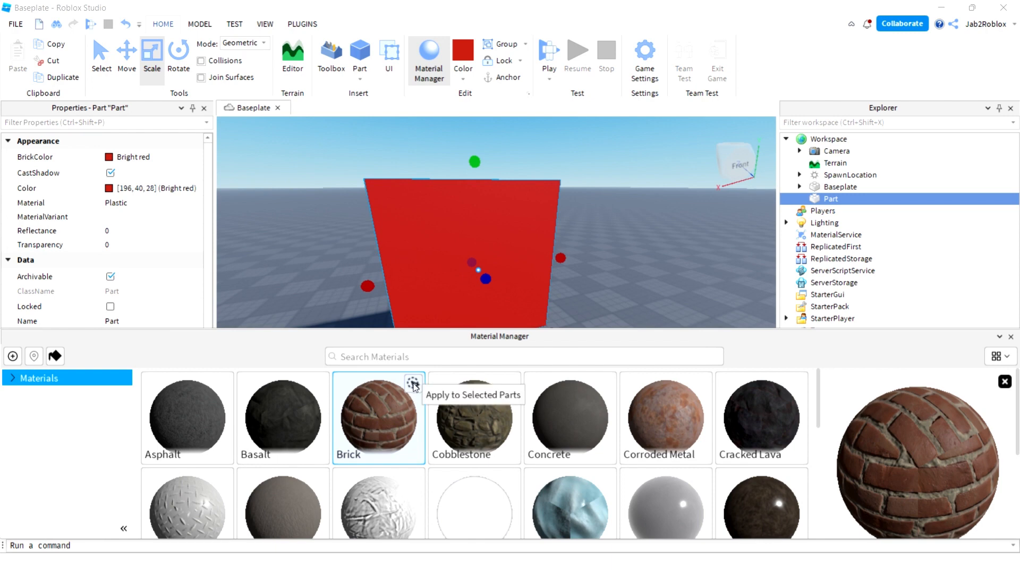
{"action": "left_click", "coordinate": [413, 383]}
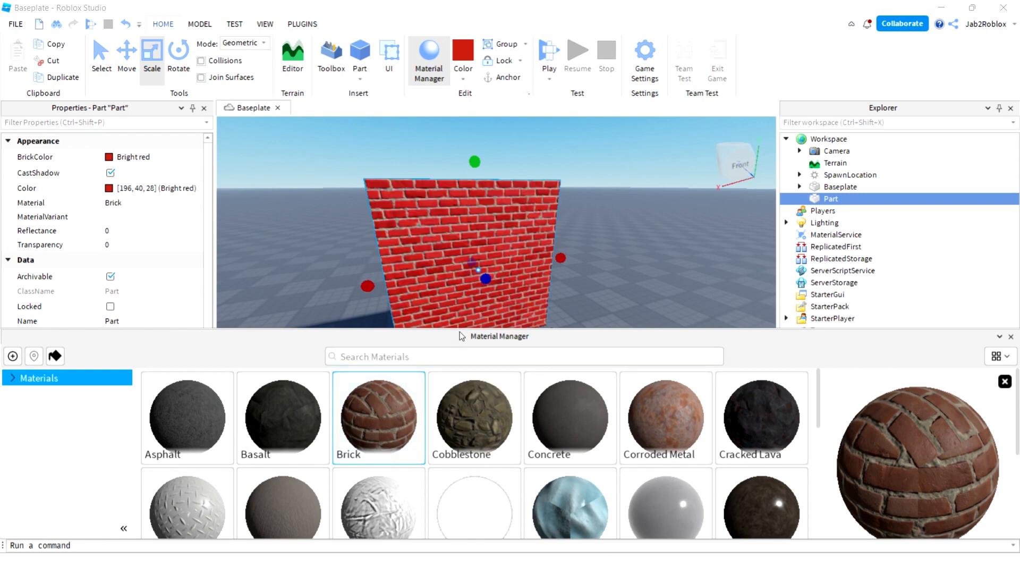
{"action": "left_click_drag", "start_coordinate": [464, 326], "coordinate": [459, 375]}
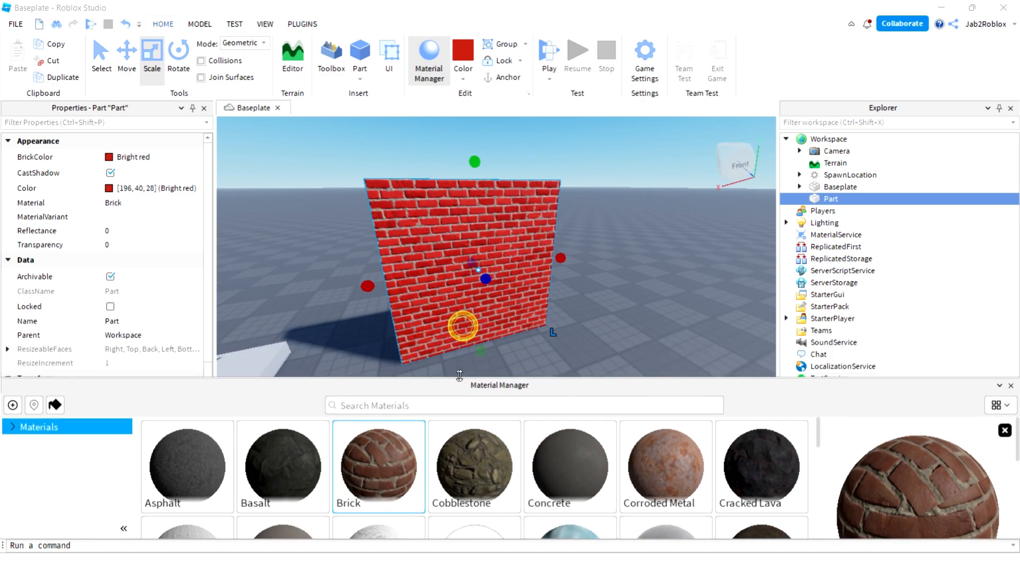
{"action": "left_click", "coordinate": [1010, 385]}
Step: Examine the brick texture on the wall from a distance and up close
{"action": "scroll", "coordinate": [598, 294], "scroll_direction": "up", "scroll_amount": 10}
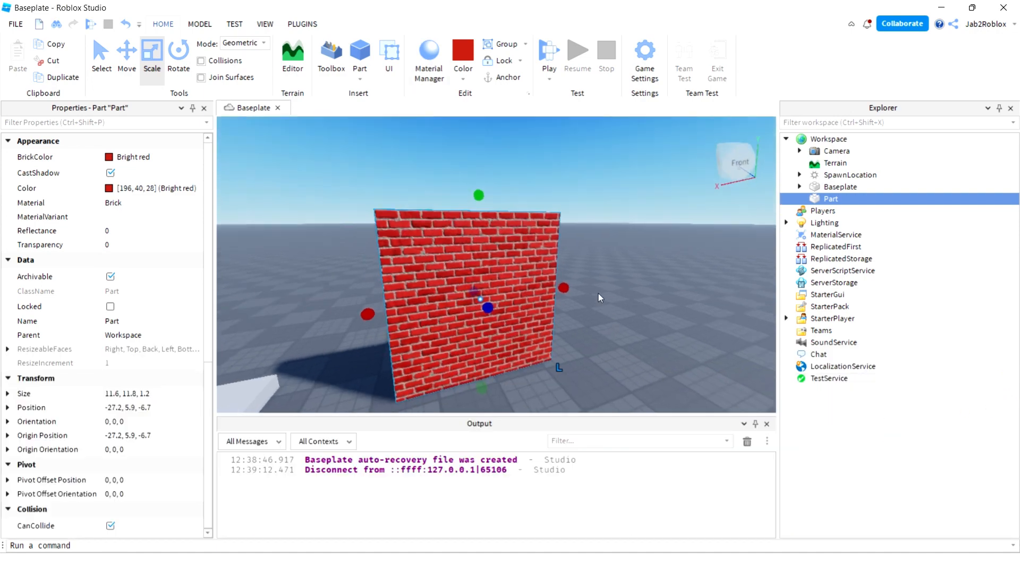
{"action": "scroll", "coordinate": [587, 292], "scroll_direction": "down", "scroll_amount": 8}
{"action": "right_click_drag", "start_coordinate": [587, 292], "coordinate": [594, 322]}
{"action": "left_click", "coordinate": [644, 322]}
{"action": "scroll", "coordinate": [644, 322], "scroll_direction": "up", "scroll_amount": 8}
{"action": "scroll", "coordinate": [594, 322], "scroll_direction": "down", "scroll_amount": 8}
{"action": "left_click", "coordinate": [537, 320]}
{"action": "scroll", "coordinate": [537, 320], "scroll_direction": "up", "scroll_amount": 5}
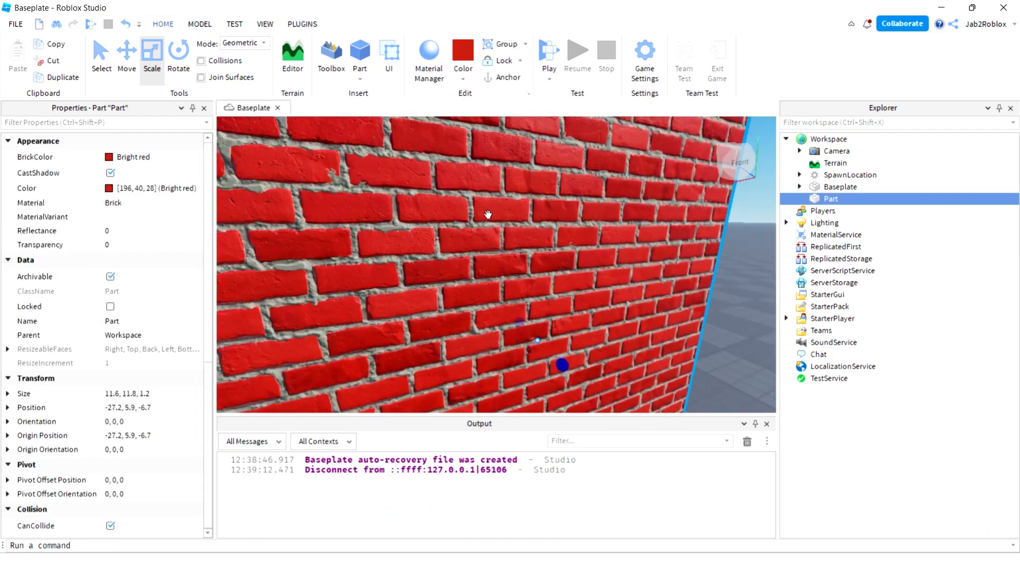
Step: Try coloring the brick wall Cyan and Really red
{"action": "left_click", "coordinate": [462, 79]}
{"action": "left_click", "coordinate": [591, 165]}
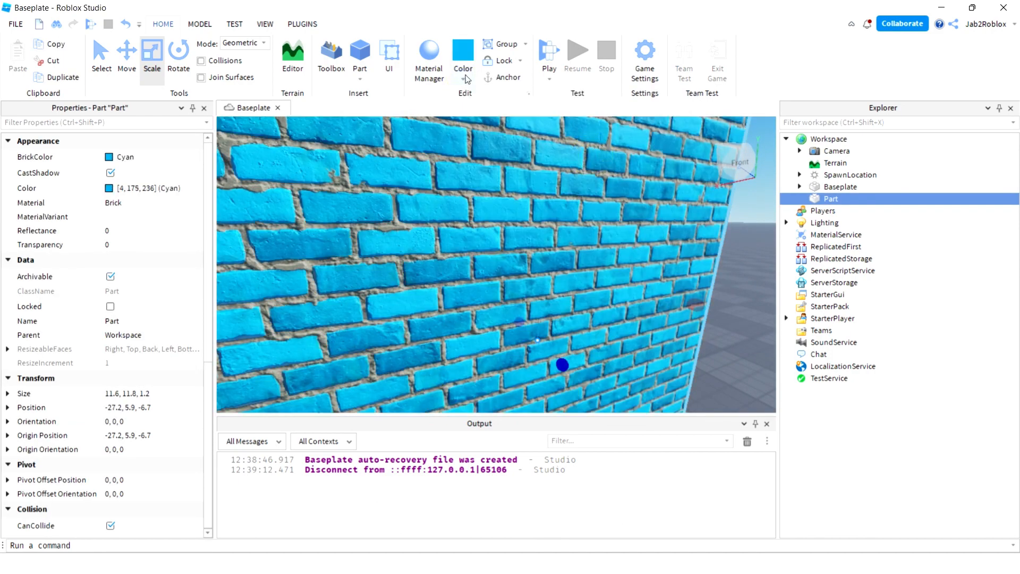
{"action": "left_click", "coordinate": [462, 79]}
{"action": "left_click", "coordinate": [647, 198]}
{"action": "key", "text": "f"}
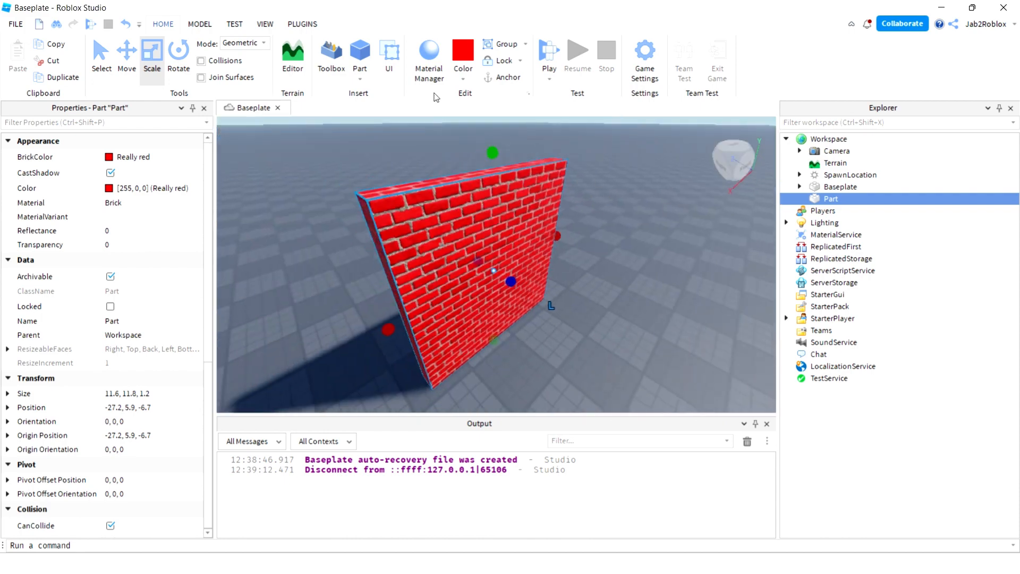
Step: Color the brick wall Maroon and deselect it
{"action": "left_click", "coordinate": [465, 80]}
{"action": "left_click", "coordinate": [665, 197]}
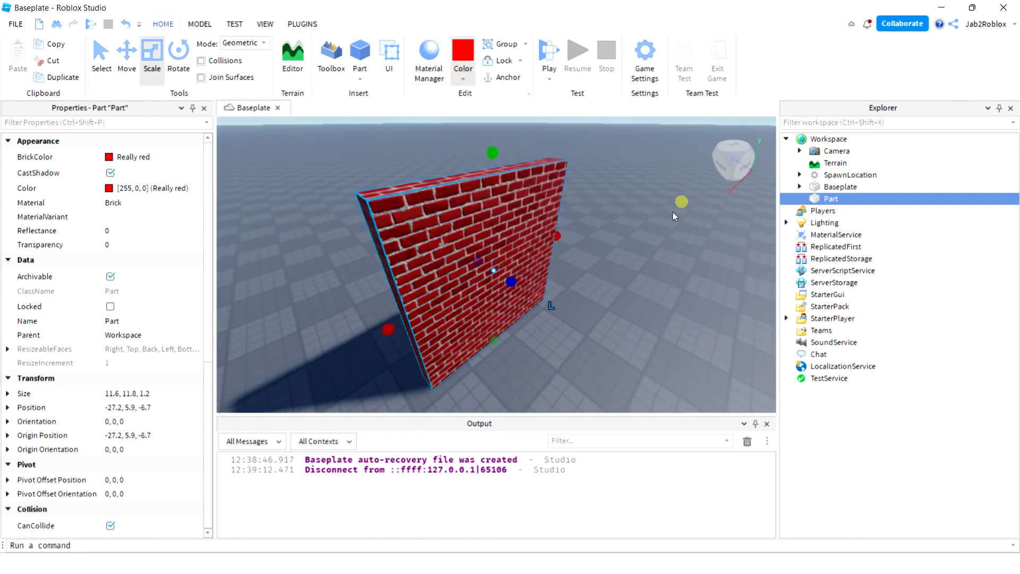
{"action": "left_click", "coordinate": [668, 252]}
Step: Playtest the place, moving and jumping the avatar against the brick wall, and stop the test
{"action": "scroll", "coordinate": [670, 242], "scroll_direction": "up", "scroll_amount": 10}
{"action": "key", "text": "s"}
{"action": "right_click_drag", "start_coordinate": [668, 238], "coordinate": [654, 239]}
{"action": "key", "text": "s"}
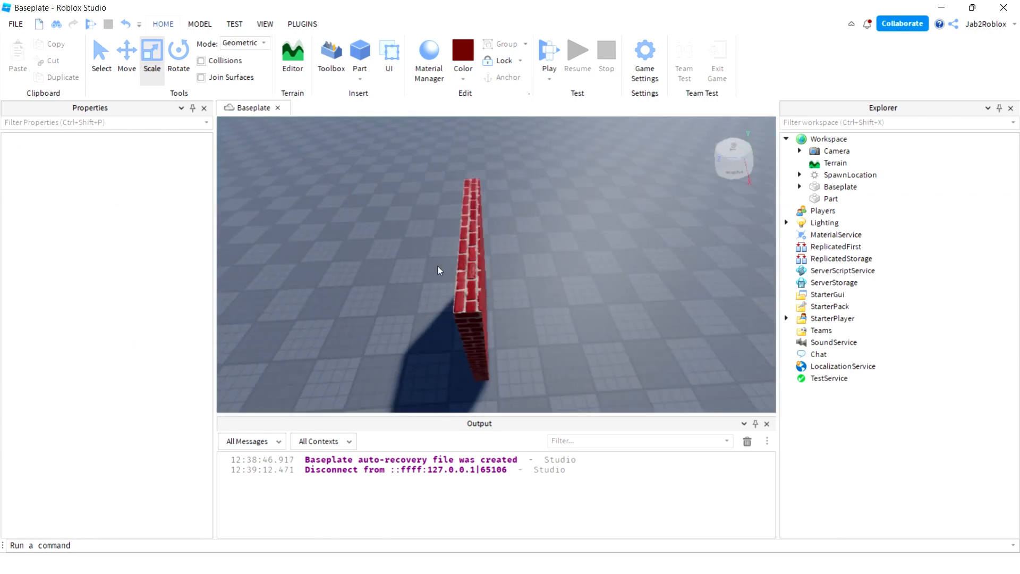
{"action": "right_click_drag", "start_coordinate": [486, 270], "coordinate": [546, 252]}
{"action": "left_click", "coordinate": [545, 252]}
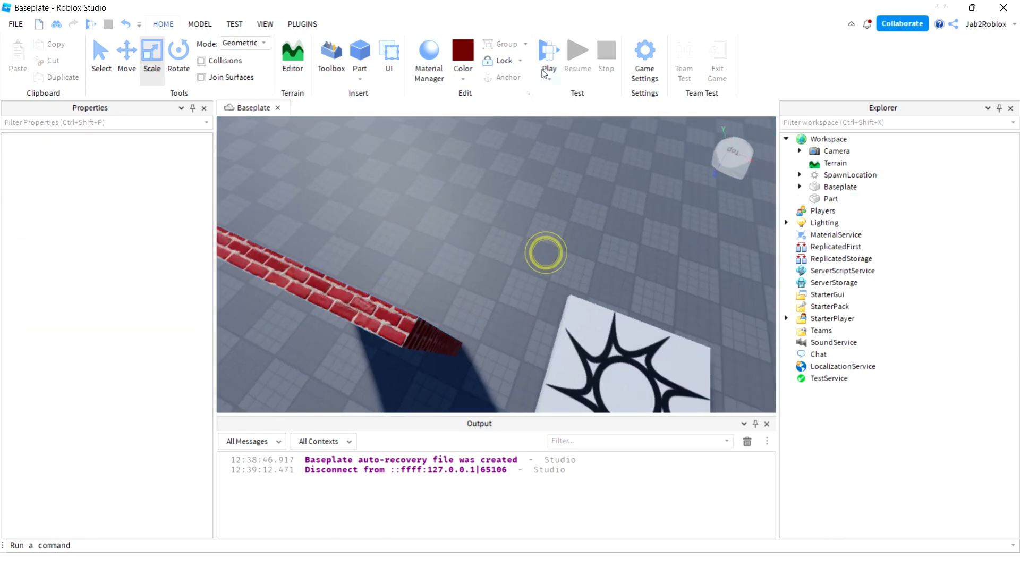
{"action": "key", "text": "F5"}
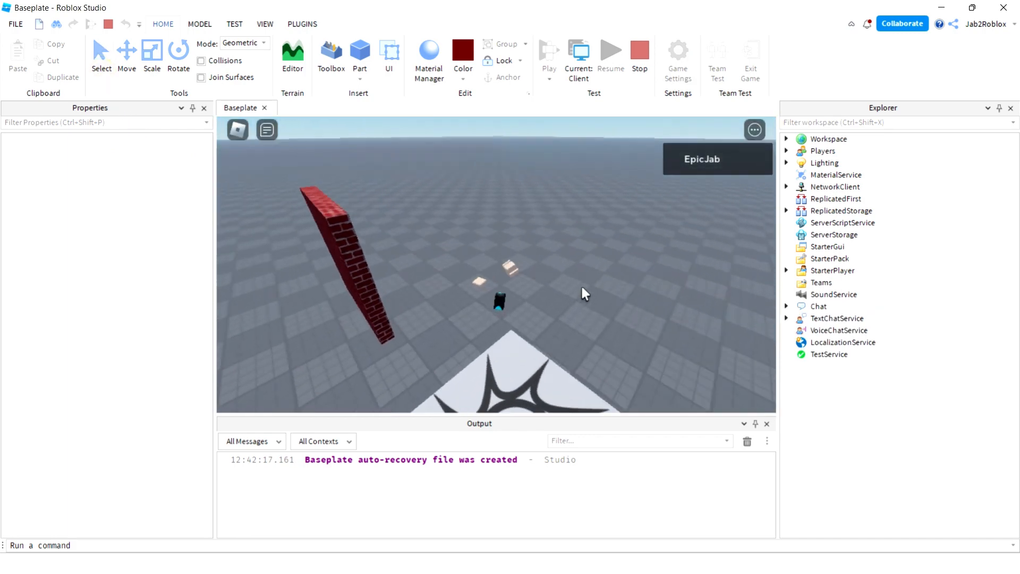
{"action": "key", "text": "w"}
{"action": "key", "text": "space"}
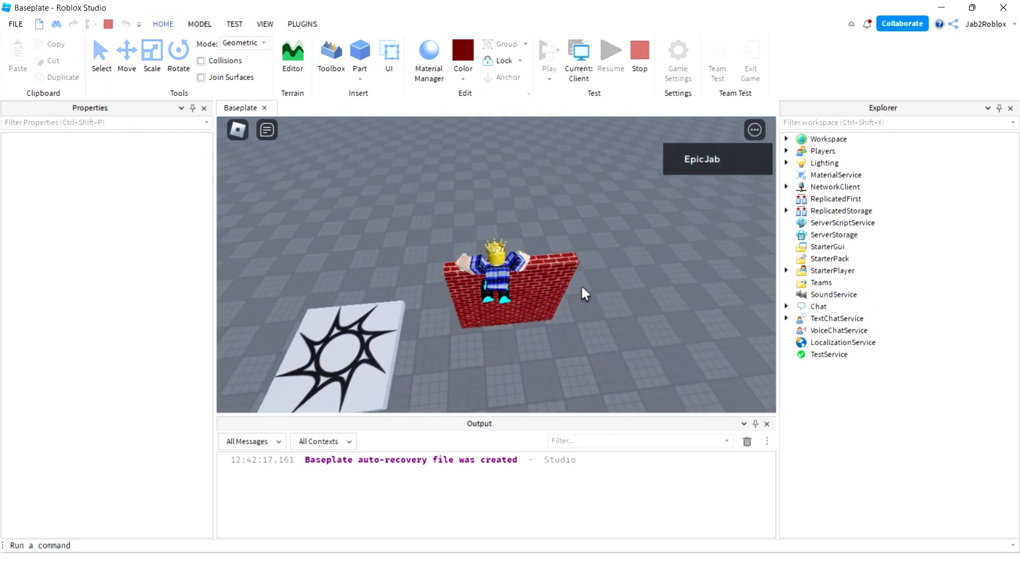
{"action": "right_click_drag", "start_coordinate": [582, 288], "coordinate": [582, 288]}
{"action": "key", "text": "w"}
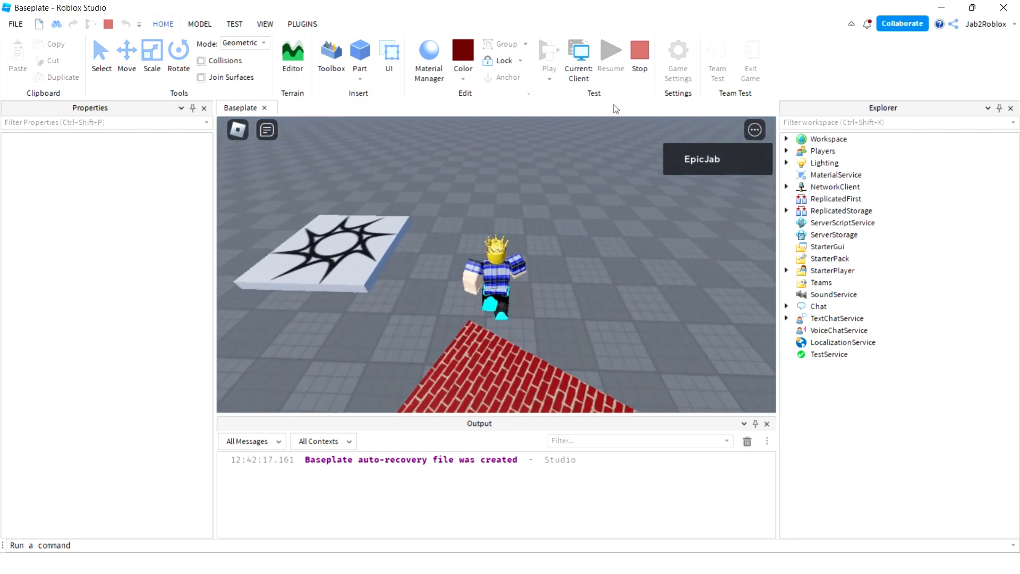
{"action": "left_click", "coordinate": [639, 51]}
Step: Anchor the maroon brick wall so it stays fixed in place, and keep it selected
{"action": "key", "text": "ctrl+1"}
{"action": "left_click", "coordinate": [338, 299]}
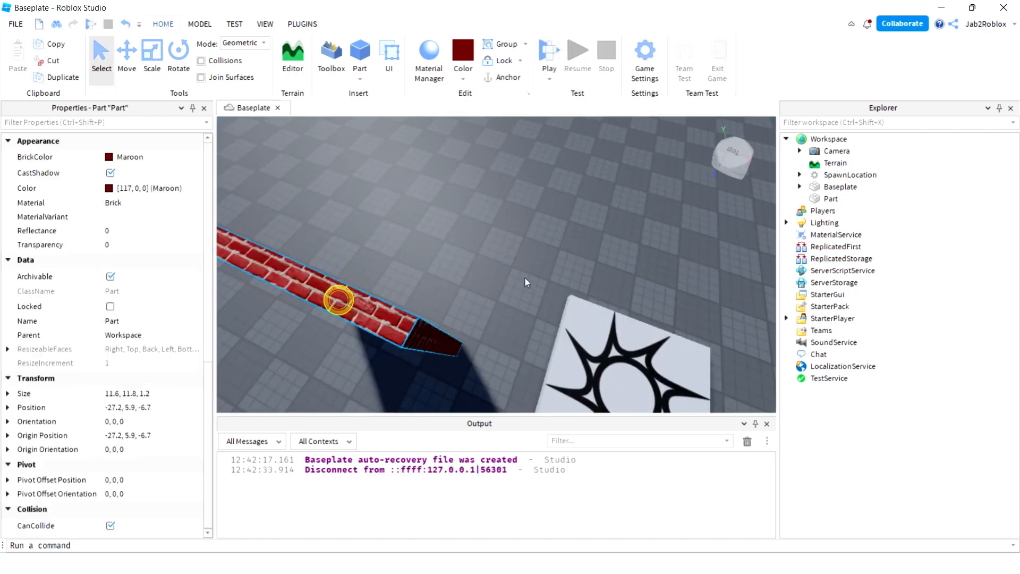
{"action": "key", "text": "f"}
{"action": "right_click_drag", "start_coordinate": [520, 268], "coordinate": [520, 268]}
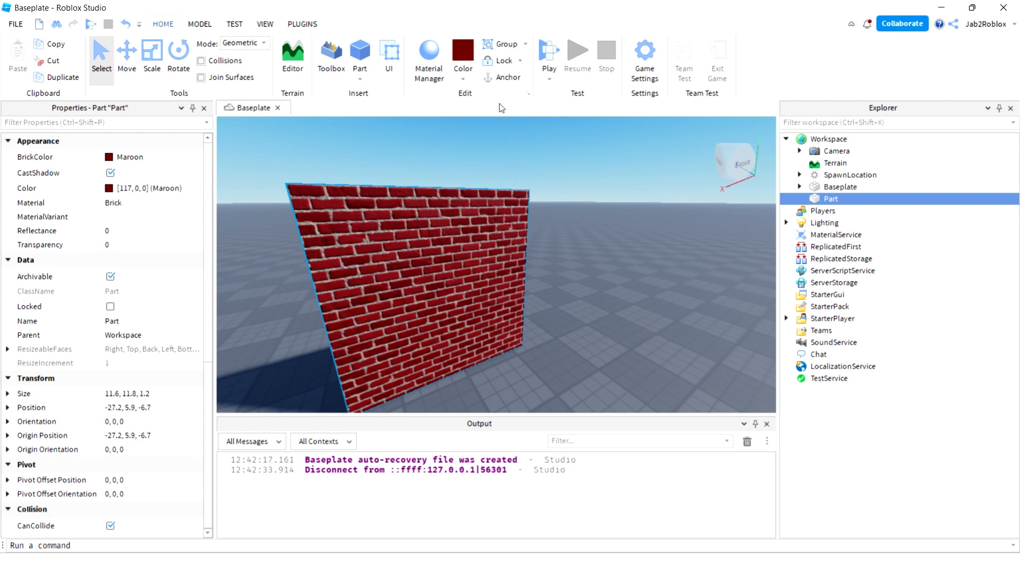
{"action": "left_click", "coordinate": [495, 79]}
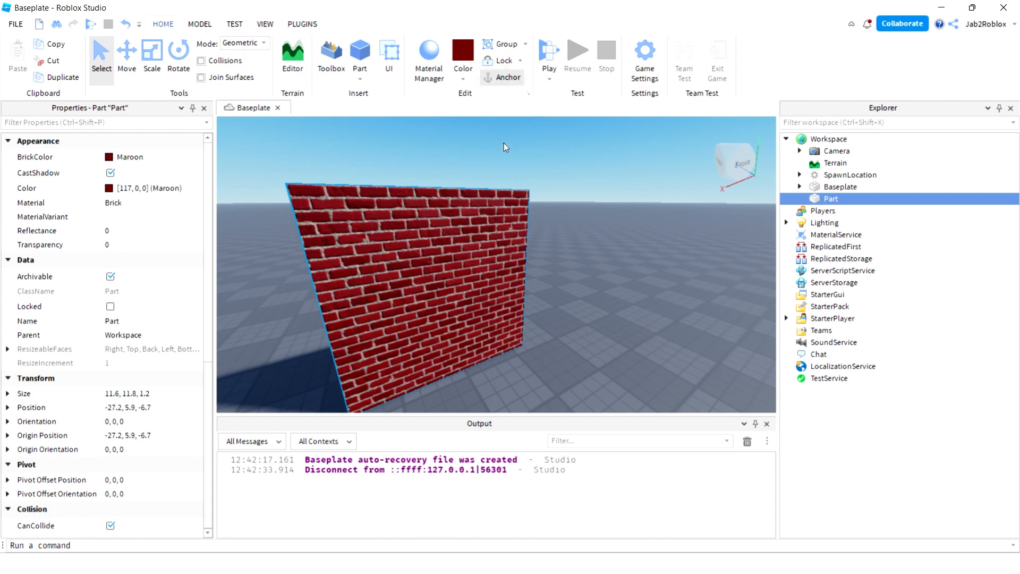
{"action": "left_click", "coordinate": [653, 282]}
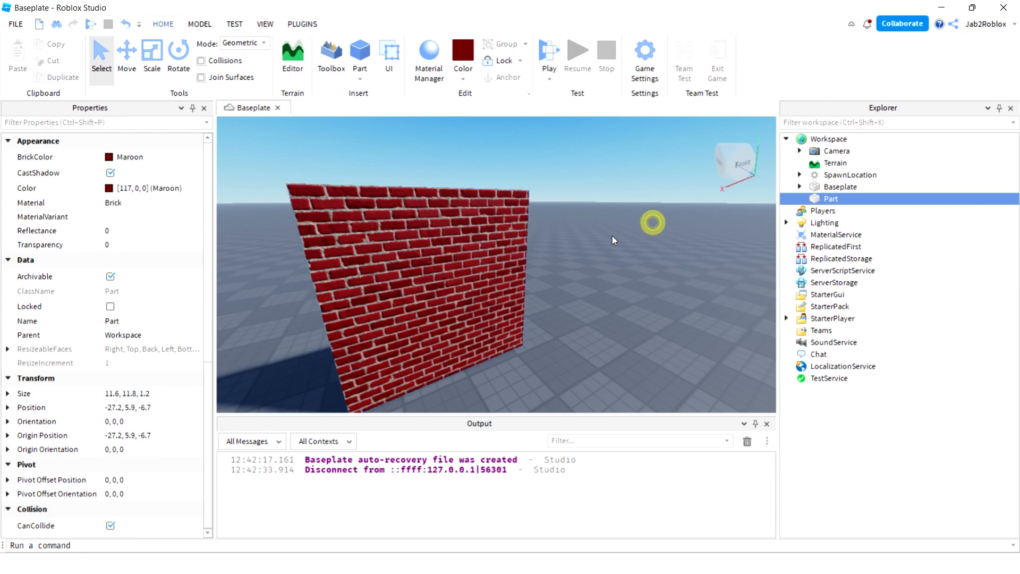
{"action": "left_click", "coordinate": [505, 264]}
{"action": "right_click_drag", "start_coordinate": [505, 264], "coordinate": [503, 262]}
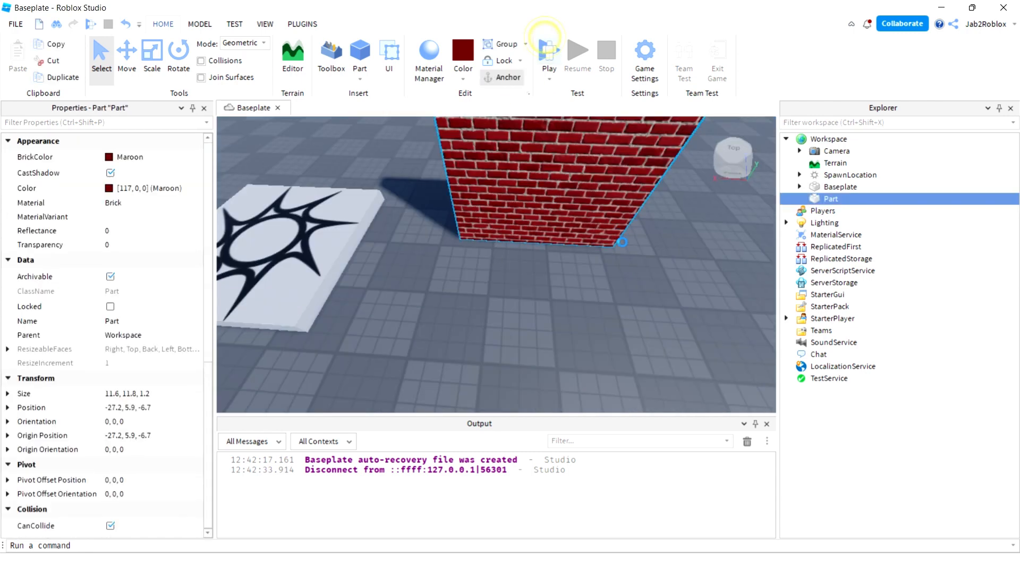
Step: Playtest the place with the avatar moving near the anchored brick wall, and stop the test
{"action": "left_click", "coordinate": [545, 38]}
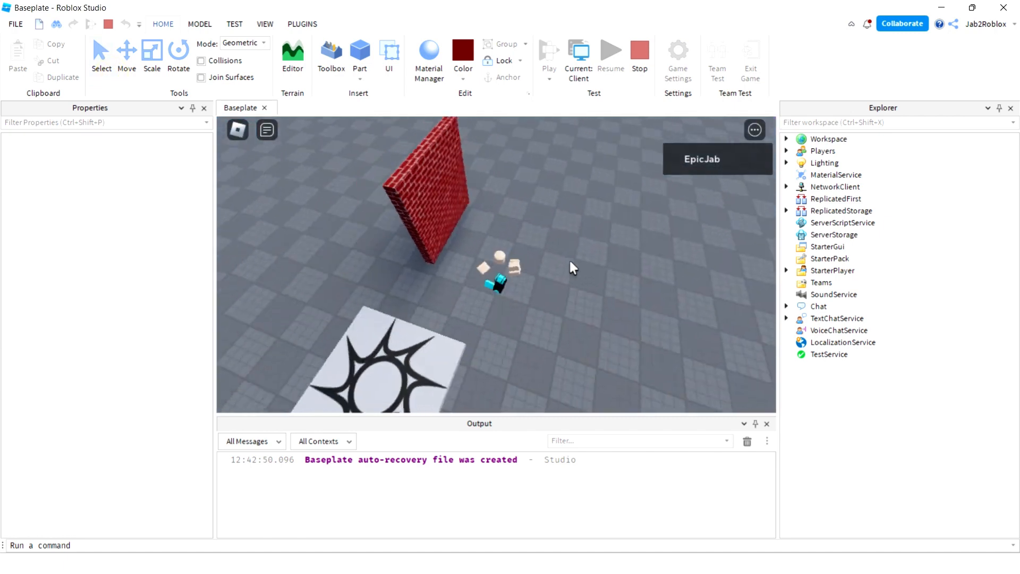
{"action": "key", "text": "w"}
{"action": "right_click_drag", "start_coordinate": [570, 261], "coordinate": [570, 261]}
{"action": "right_click_drag", "start_coordinate": [570, 261], "coordinate": [570, 261]}
{"action": "left_click", "coordinate": [640, 70]}
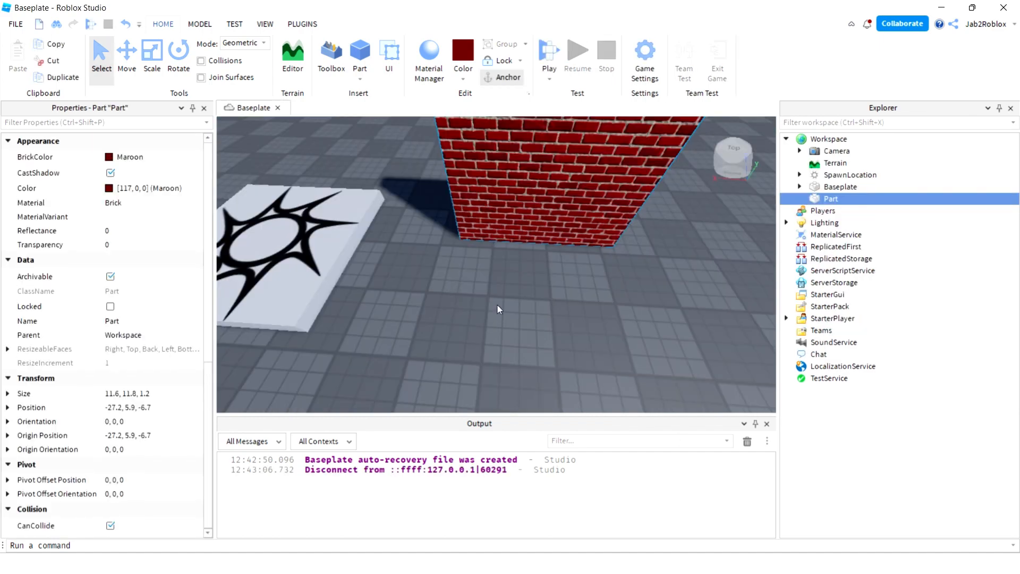
{"action": "right_click_drag", "start_coordinate": [512, 278], "coordinate": [514, 283]}
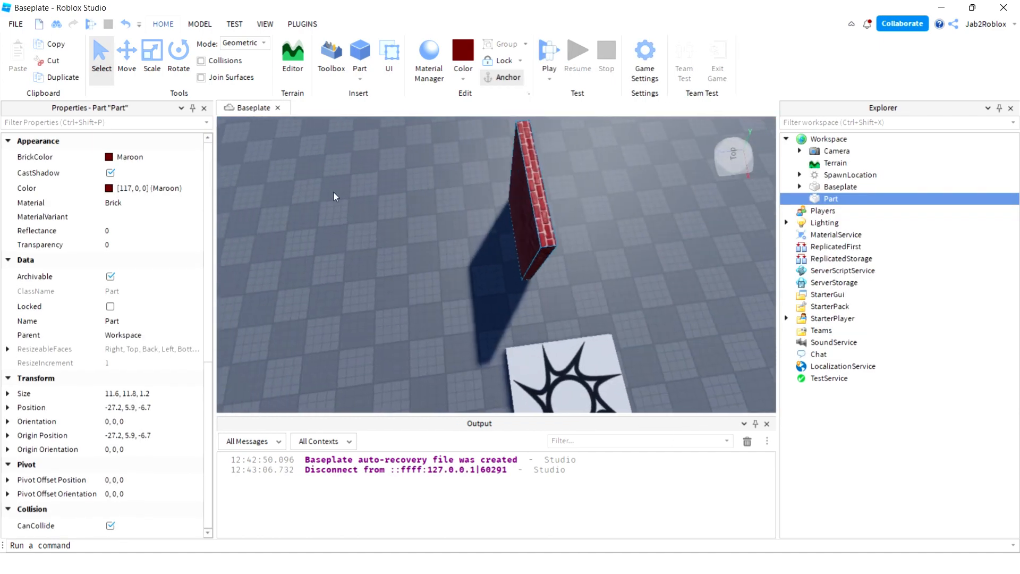
{"action": "left_click", "coordinate": [52, 78]}
{"action": "left_click", "coordinate": [125, 73]}
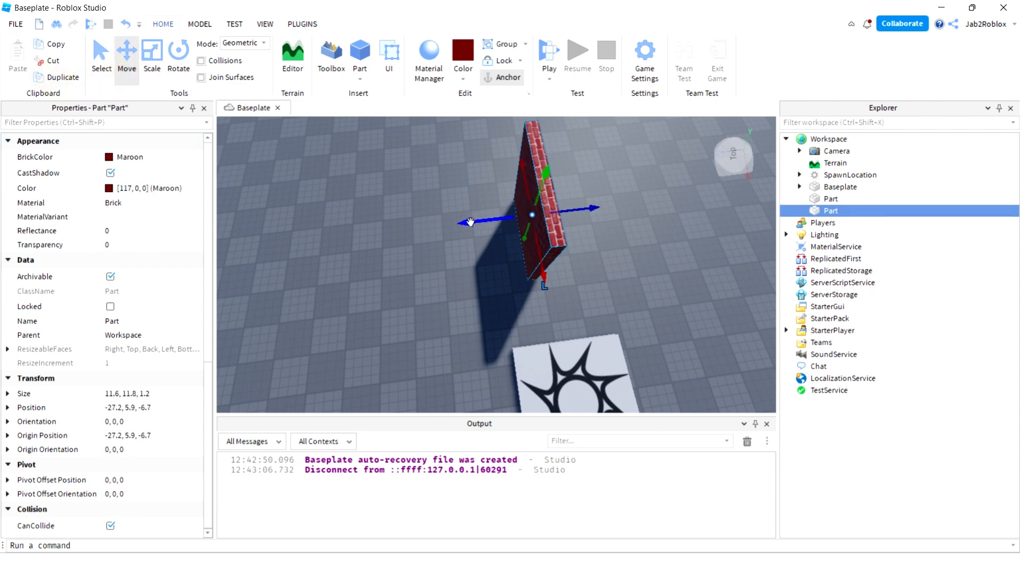
{"action": "key", "text": "Delete"}
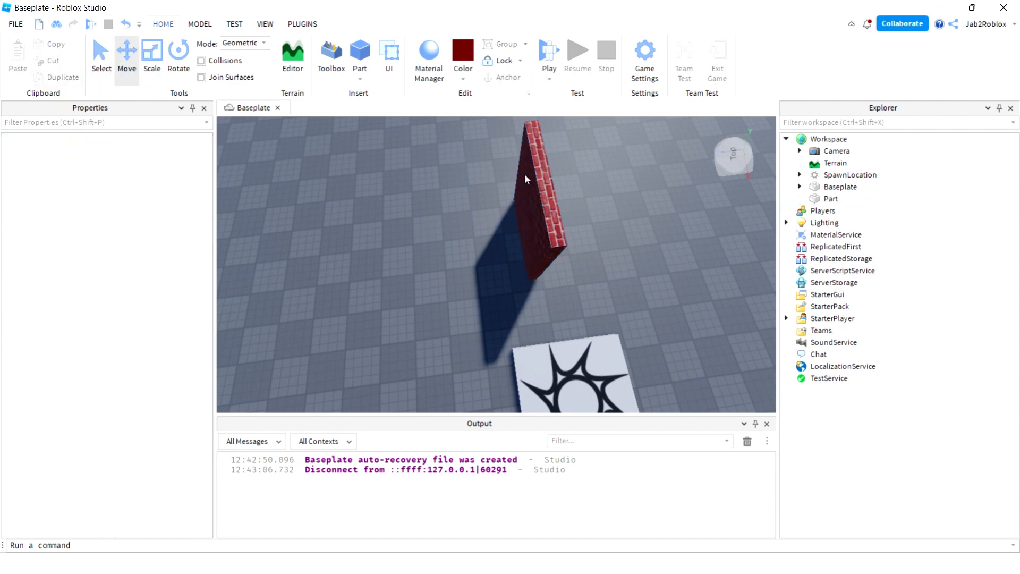
Step: Duplicate the brick wall and move the copy along Z to position -27.2, 5.9, 7.3, parallel to the original
{"action": "left_click", "coordinate": [530, 122]}
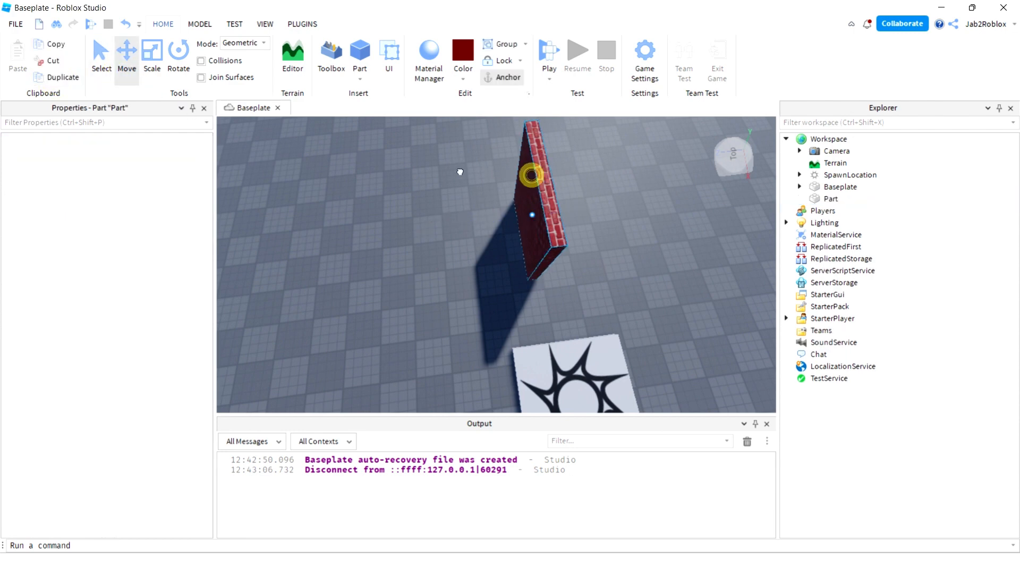
{"action": "left_click", "coordinate": [37, 81]}
{"action": "left_click_drag", "start_coordinate": [481, 220], "coordinate": [342, 236]}
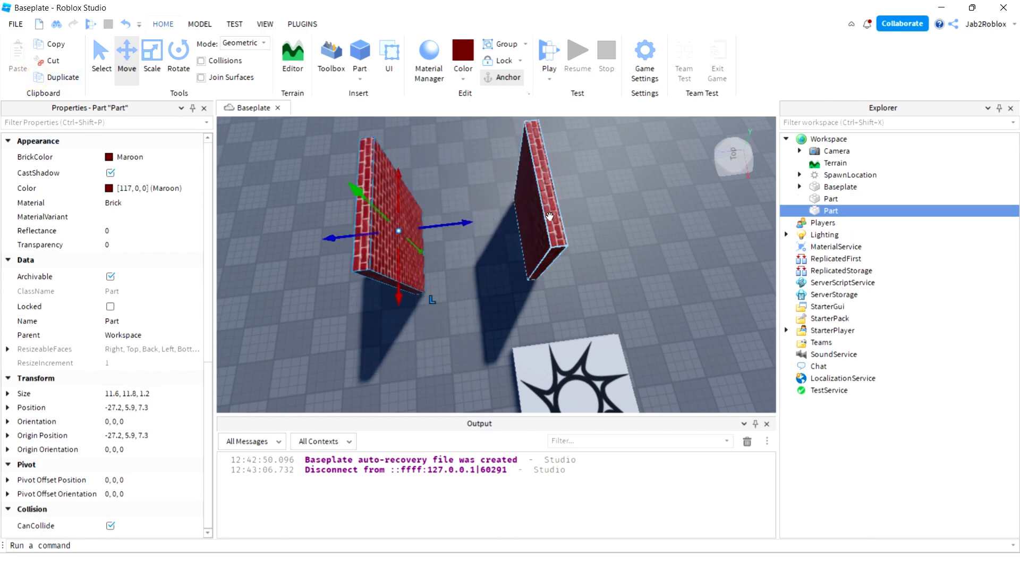
Step: Duplicate both parallel brick walls together and rotate the copies 90° about the Y axis to enclose a square
{"action": "left_click", "coordinate": [550, 216], "text": "shift"}
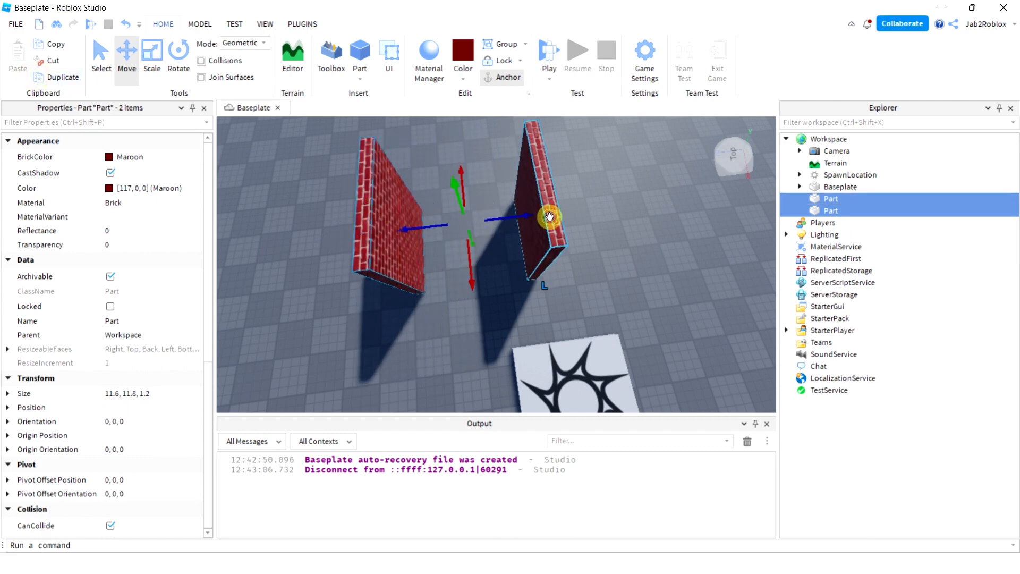
{"action": "left_click", "coordinate": [56, 81]}
{"action": "left_click", "coordinate": [176, 69]}
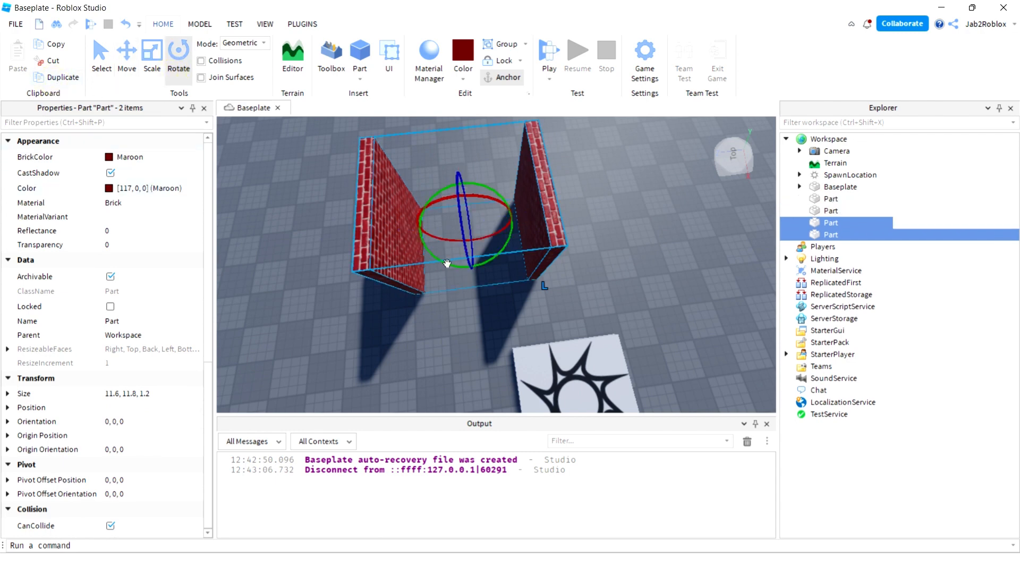
{"action": "left_click_drag", "start_coordinate": [447, 263], "coordinate": [428, 207]}
{"action": "left_click", "coordinate": [626, 249]}
Step: Move the original brick wall inward along Z to close the gap with the rotated side walls
{"action": "scroll", "coordinate": [623, 245], "scroll_direction": "up", "scroll_amount": 3}
{"action": "mouse_move", "coordinate": [626, 248]}
{"action": "right_mouse_down"}
{"action": "mouse_move", "coordinate": [615, 239]}
{"action": "mouse_move", "coordinate": [625, 241]}
{"action": "right_mouse_up"}
{"action": "scroll", "coordinate": [627, 244], "scroll_direction": "down", "scroll_amount": 3}
{"action": "scroll", "coordinate": [625, 242], "scroll_direction": "up", "scroll_amount": 3}
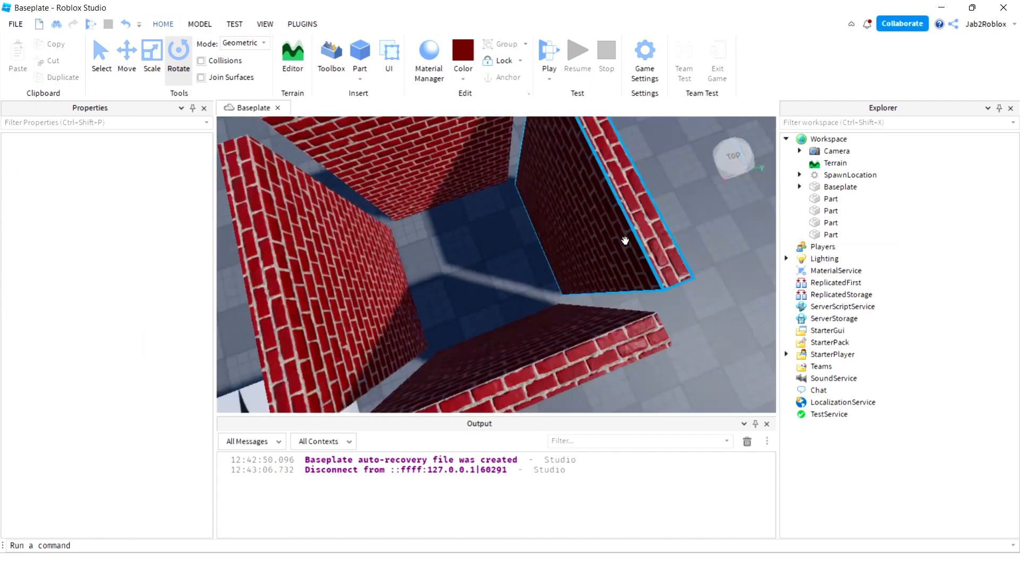
{"action": "scroll", "coordinate": [625, 241], "scroll_direction": "down", "scroll_amount": 3}
{"action": "left_click", "coordinate": [518, 325]}
{"action": "left_click", "coordinate": [126, 51]}
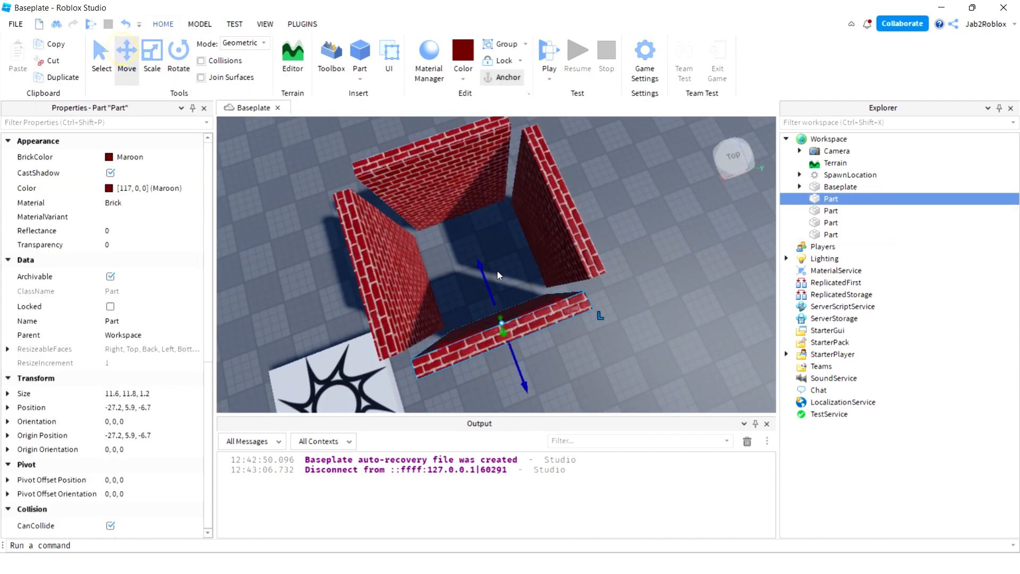
{"action": "left_click_drag", "start_coordinate": [485, 277], "coordinate": [483, 260]}
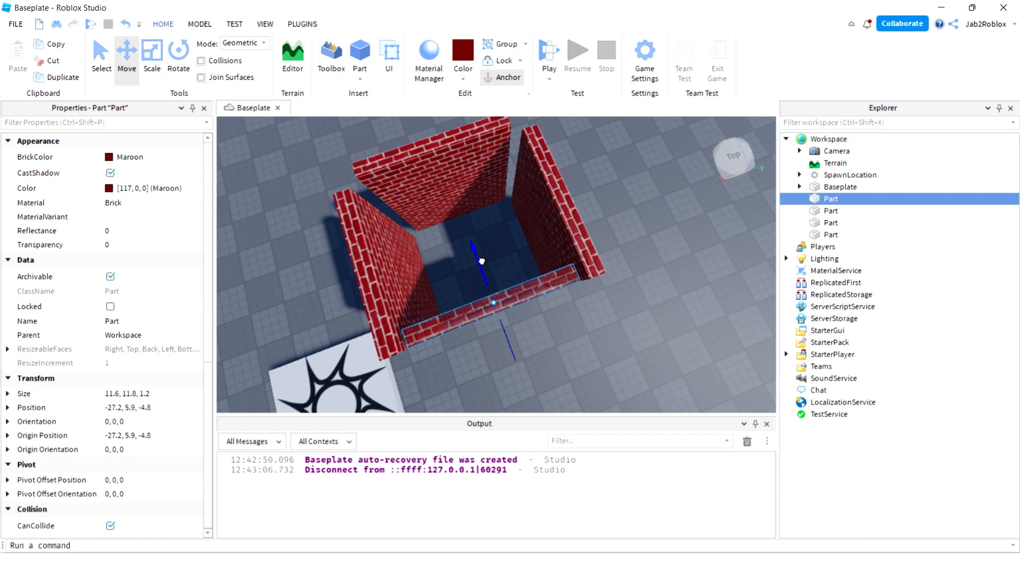
Step: Move the opposite unrotated brick wall inward along Z toward the rotated side walls
{"action": "left_click", "coordinate": [446, 199]}
{"action": "scroll", "coordinate": [447, 202], "scroll_direction": "up", "scroll_amount": 3}
{"action": "right_click_drag", "start_coordinate": [447, 202], "coordinate": [465, 291]}
{"action": "scroll", "coordinate": [465, 290], "scroll_direction": "down", "scroll_amount": 3}
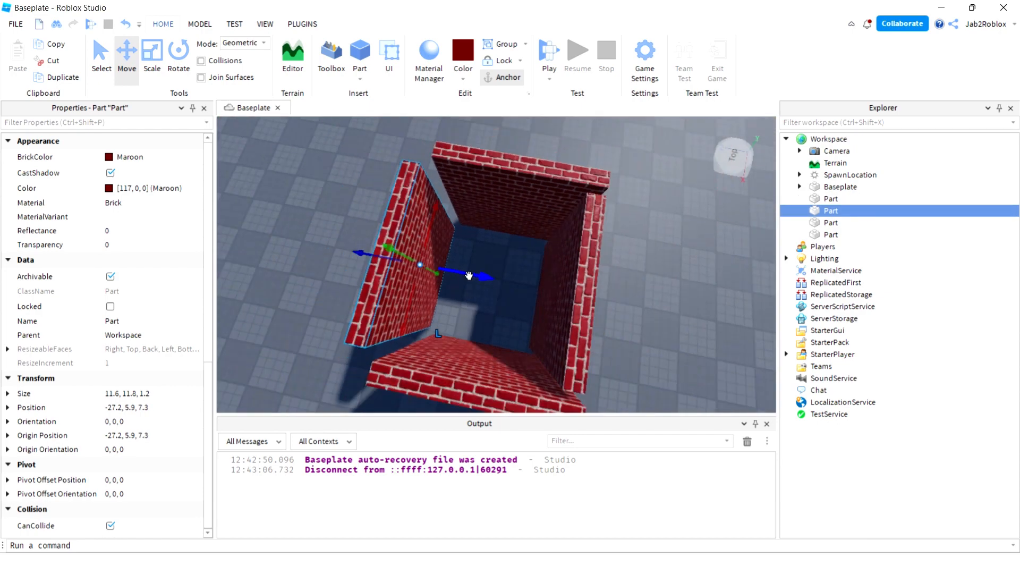
{"action": "left_click_drag", "start_coordinate": [468, 275], "coordinate": [480, 277]}
Step: Move the two rotated side walls inward along X, starting with the one nearest the spawn pad, to close the corners
{"action": "scroll", "coordinate": [489, 280], "scroll_direction": "up", "scroll_amount": 3}
{"action": "right_click_drag", "start_coordinate": [491, 278], "coordinate": [500, 269]}
{"action": "left_click", "coordinate": [575, 341]}
{"action": "scroll", "coordinate": [579, 343], "scroll_direction": "up", "scroll_amount": 3}
{"action": "right_click_drag", "start_coordinate": [581, 344], "coordinate": [584, 357]}
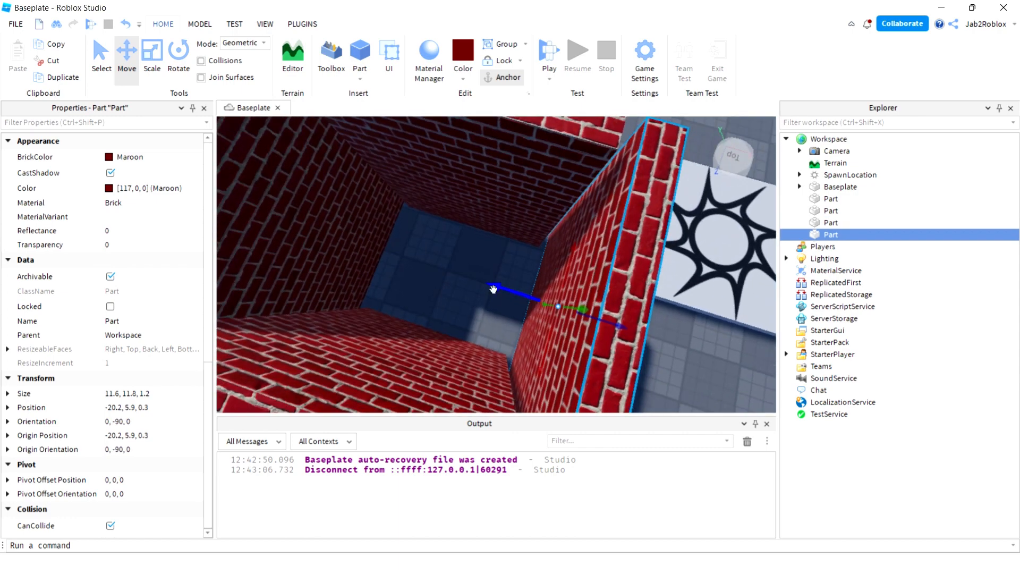
{"action": "left_click_drag", "start_coordinate": [498, 290], "coordinate": [476, 286]}
{"action": "right_click_drag", "start_coordinate": [472, 276], "coordinate": [478, 289]}
{"action": "scroll", "coordinate": [479, 289], "scroll_direction": "down", "scroll_amount": 2}
{"action": "left_click", "coordinate": [514, 294]}
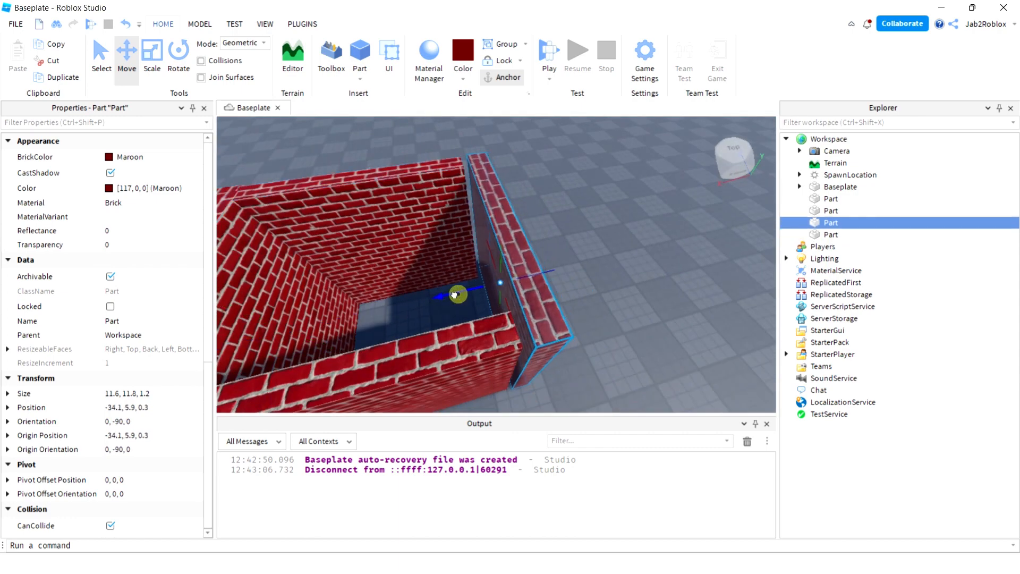
Step: Align the original brick wall's corners with the side walls at Z -4.9 and deselect it
{"action": "scroll", "coordinate": [668, 327], "scroll_direction": "down", "scroll_amount": 3}
{"action": "right_click_drag", "start_coordinate": [668, 327], "coordinate": [622, 313]}
{"action": "scroll", "coordinate": [622, 313], "scroll_direction": "up", "scroll_amount": 3}
{"action": "scroll", "coordinate": [622, 313], "scroll_direction": "down", "scroll_amount": 1}
{"action": "left_click", "coordinate": [515, 270]}
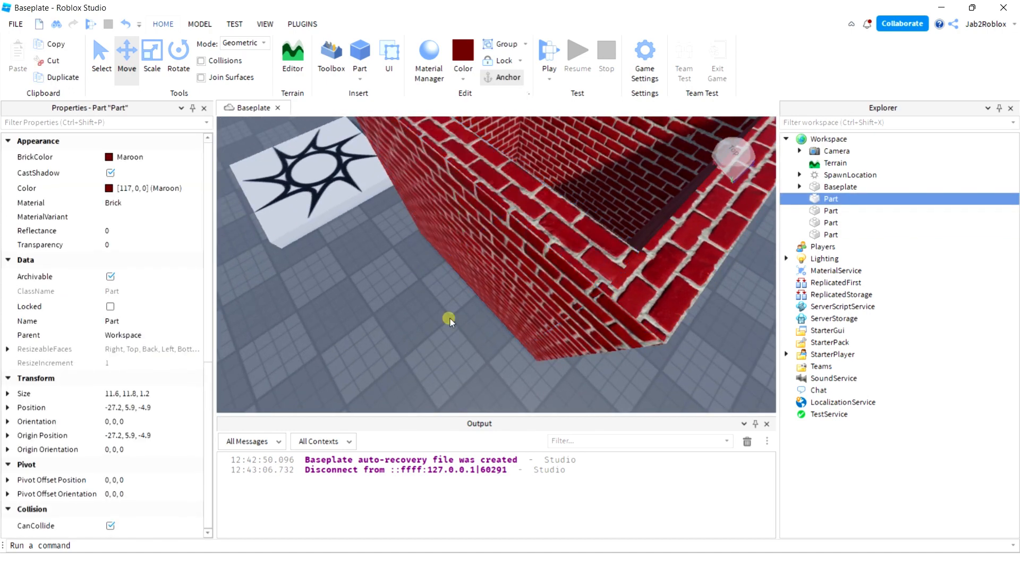
{"action": "left_click", "coordinate": [449, 318]}
Step: Fine-tune the opposite unrotated wall's position at Z 5.5, lining it up with the side walls
{"action": "right_click_drag", "start_coordinate": [450, 319], "coordinate": [449, 320]}
{"action": "scroll", "coordinate": [449, 320], "scroll_direction": "down", "scroll_amount": 3}
{"action": "scroll", "coordinate": [624, 325], "scroll_direction": "up", "scroll_amount": 4}
{"action": "right_click_drag", "start_coordinate": [632, 341], "coordinate": [623, 325]}
{"action": "scroll", "coordinate": [624, 326], "scroll_direction": "down", "scroll_amount": 3}
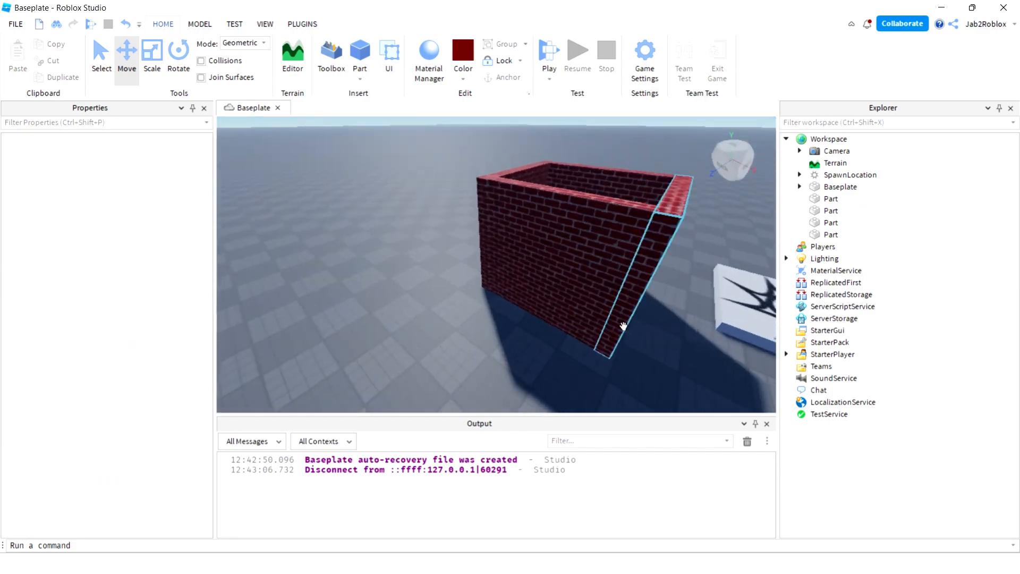
{"action": "scroll", "coordinate": [623, 326], "scroll_direction": "up", "scroll_amount": 3}
{"action": "left_click", "coordinate": [526, 292]}
{"action": "right_click_drag", "start_coordinate": [526, 292], "coordinate": [531, 269]}
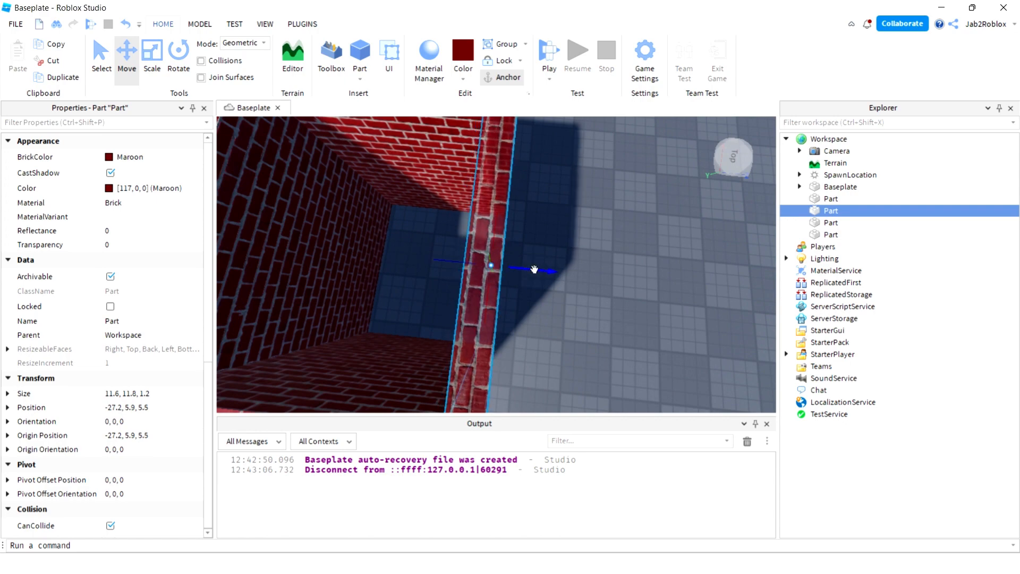
{"action": "left_click_drag", "start_coordinate": [534, 269], "coordinate": [538, 269]}
{"action": "right_click_drag", "start_coordinate": [538, 269], "coordinate": [540, 257]}
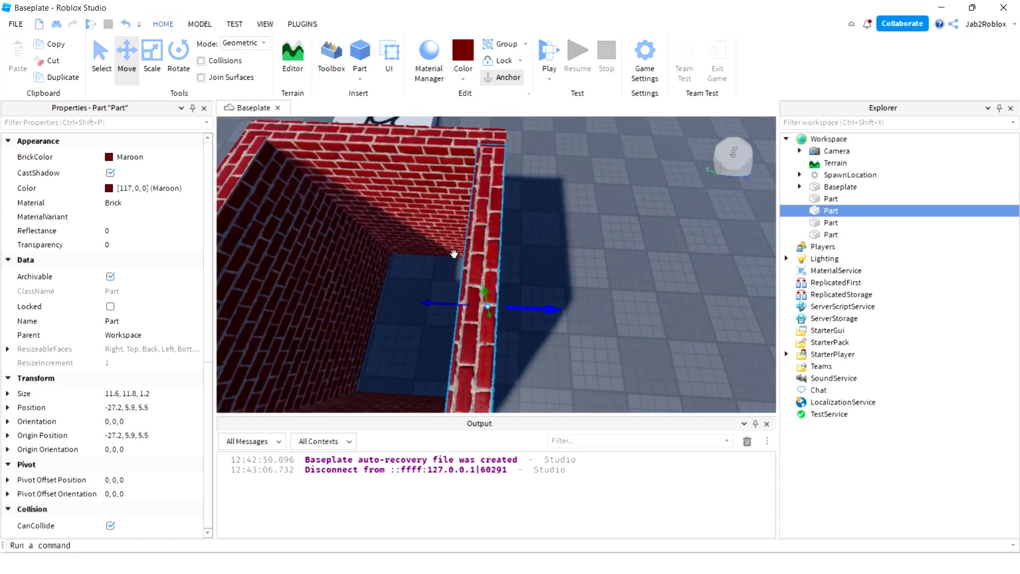
Step: Scale the unrotated wall at Z 5.5 down to 7.1 studs wide, leaving a doorway beside it
{"action": "left_click", "coordinate": [163, 63]}
{"action": "right_click_drag", "start_coordinate": [336, 175], "coordinate": [384, 198]}
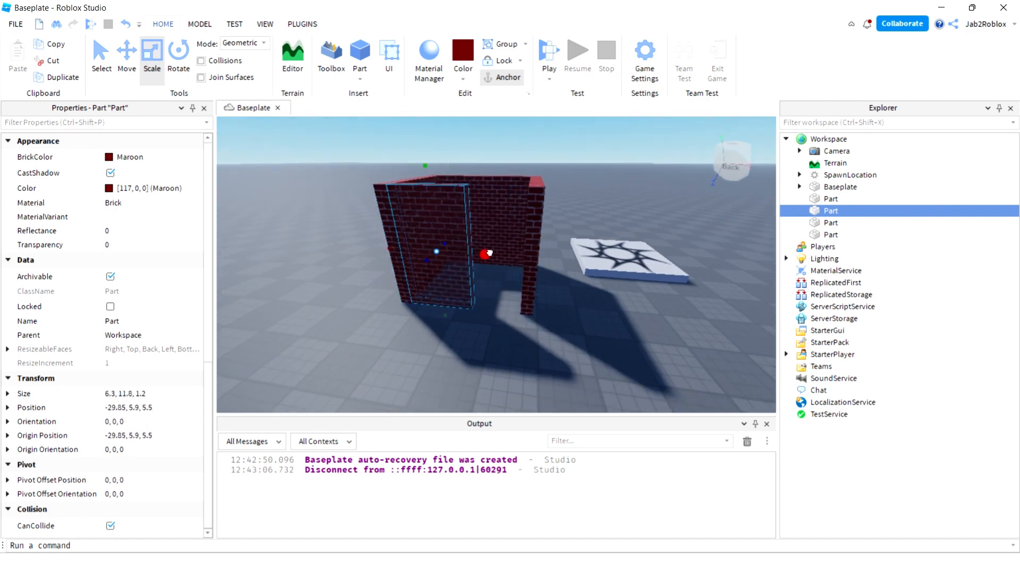
{"action": "left_click", "coordinate": [502, 330]}
{"action": "scroll", "coordinate": [495, 328], "scroll_direction": "down", "scroll_amount": 10}
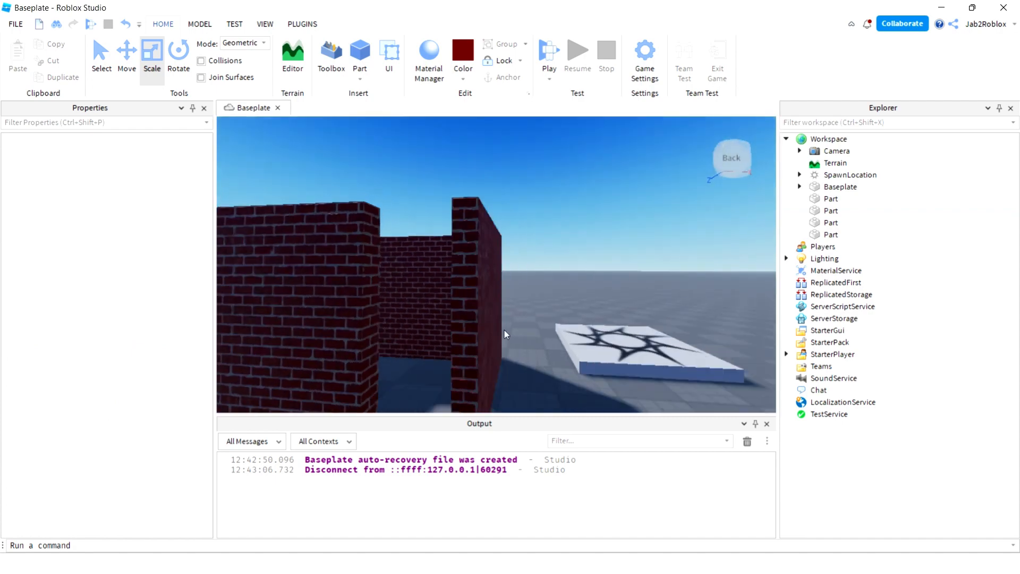
Step: Duplicate the shortened wall and fit the copy above the doorway, sized 4.3 × 3.4 × 1.2 at position -23.75, 10.1, 5.5
{"action": "left_click", "coordinate": [342, 340]}
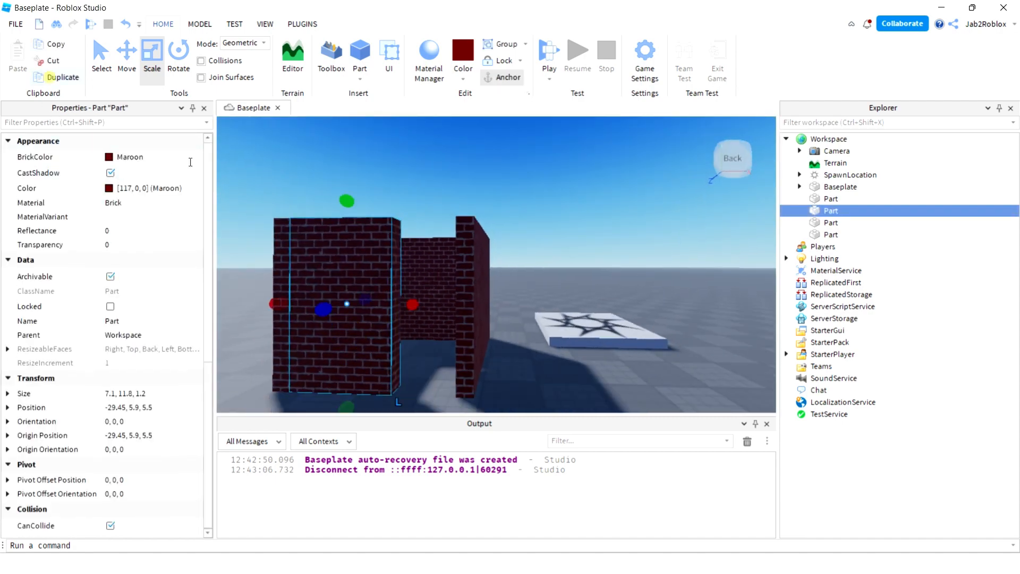
{"action": "key", "text": "ctrl+d"}
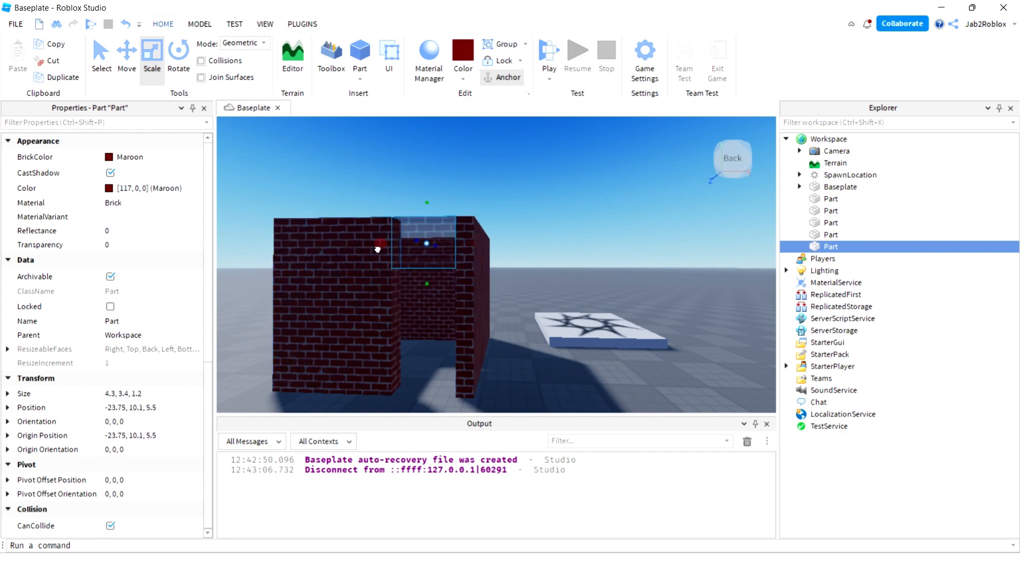
{"action": "left_click", "coordinate": [523, 221]}
Step: Examine the brick building and its doorway from several angles and distances
{"action": "scroll", "coordinate": [523, 222], "scroll_direction": "up", "scroll_amount": 5}
{"action": "right_click_drag", "start_coordinate": [523, 221], "coordinate": [640, 294]}
{"action": "scroll", "coordinate": [639, 293], "scroll_direction": "down", "scroll_amount": 5}
{"action": "scroll", "coordinate": [640, 293], "scroll_direction": "up", "scroll_amount": 4}
{"action": "key", "text": "w"}
{"action": "key", "text": "s"}
{"action": "key", "text": "w"}
{"action": "key", "text": "w"}
{"action": "key", "text": "s"}
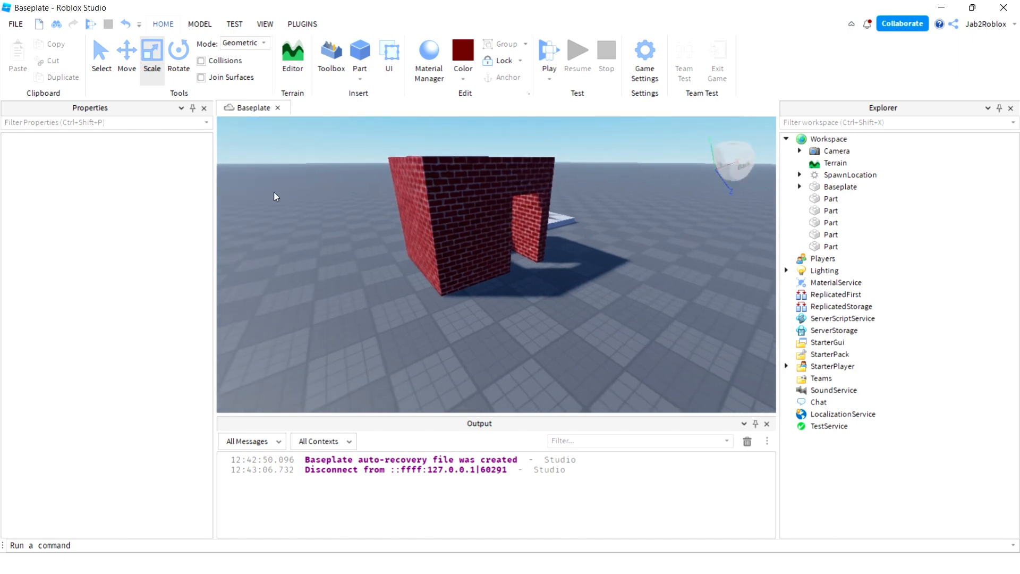
Step: Insert a wedge part on top of the brick wall and focus on it
{"action": "left_click", "coordinate": [361, 81]}
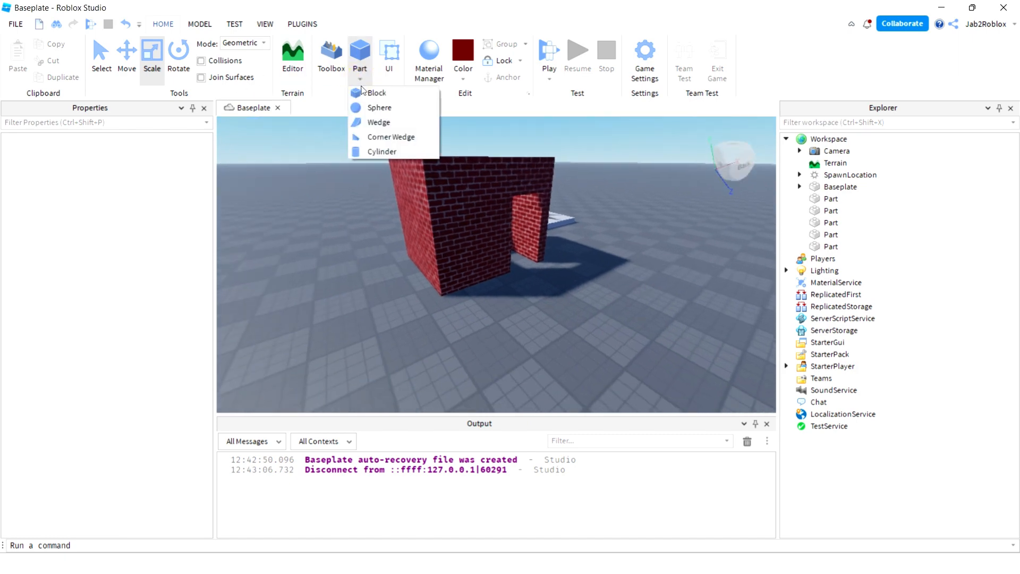
{"action": "left_click", "coordinate": [378, 128]}
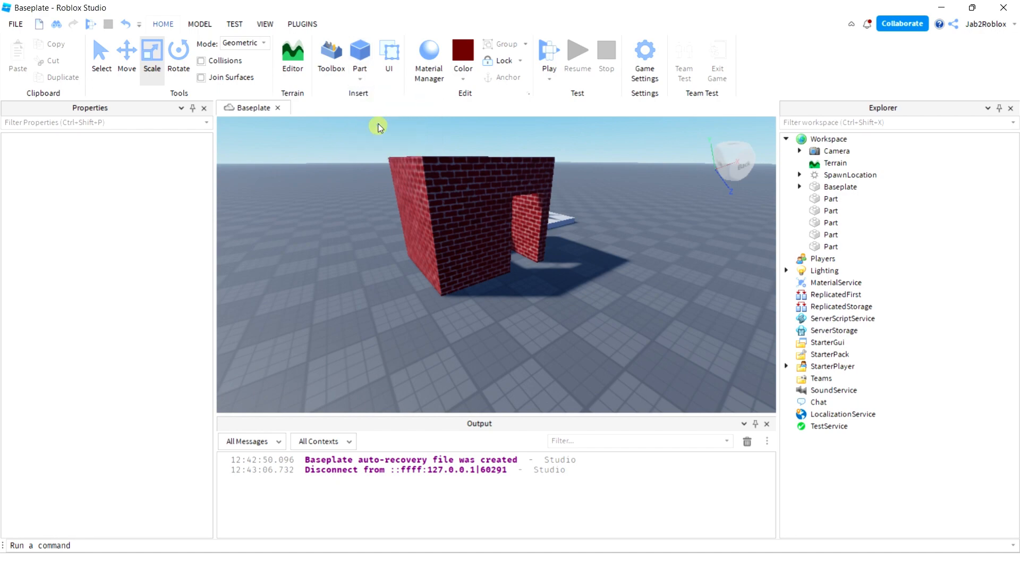
{"action": "key", "text": "f"}
{"action": "right_click_drag", "start_coordinate": [464, 209], "coordinate": [464, 209]}
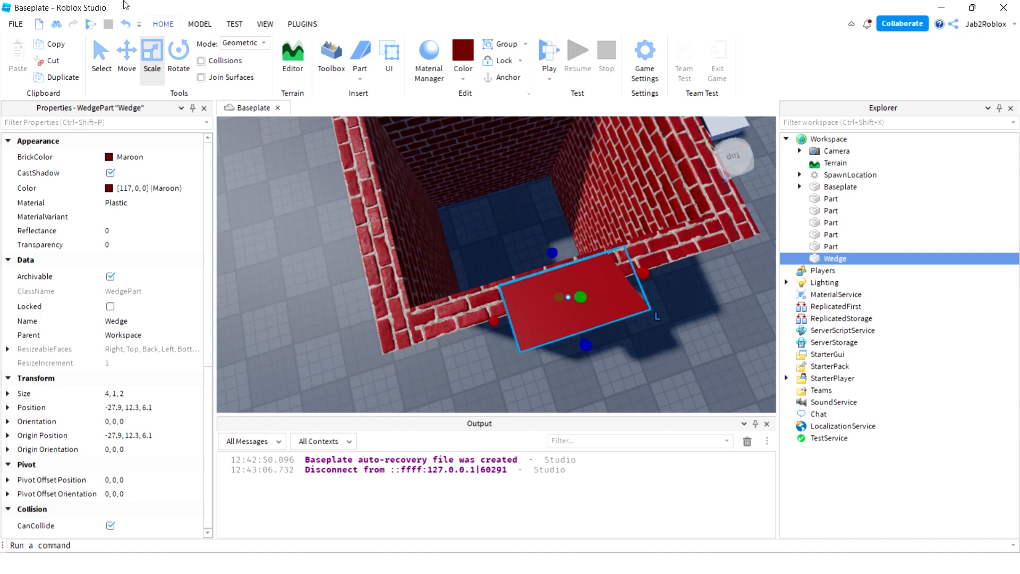
Step: Color the wedge CGA brown and rotate it to 90° about the Y axis
{"action": "left_click", "coordinate": [177, 73]}
{"action": "left_click", "coordinate": [472, 78]}
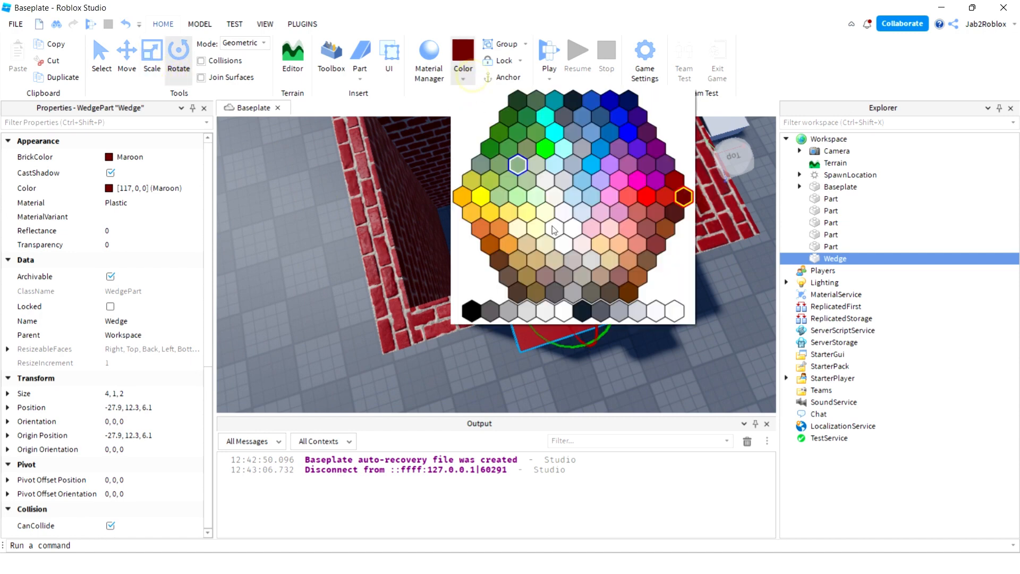
{"action": "left_click", "coordinate": [489, 245]}
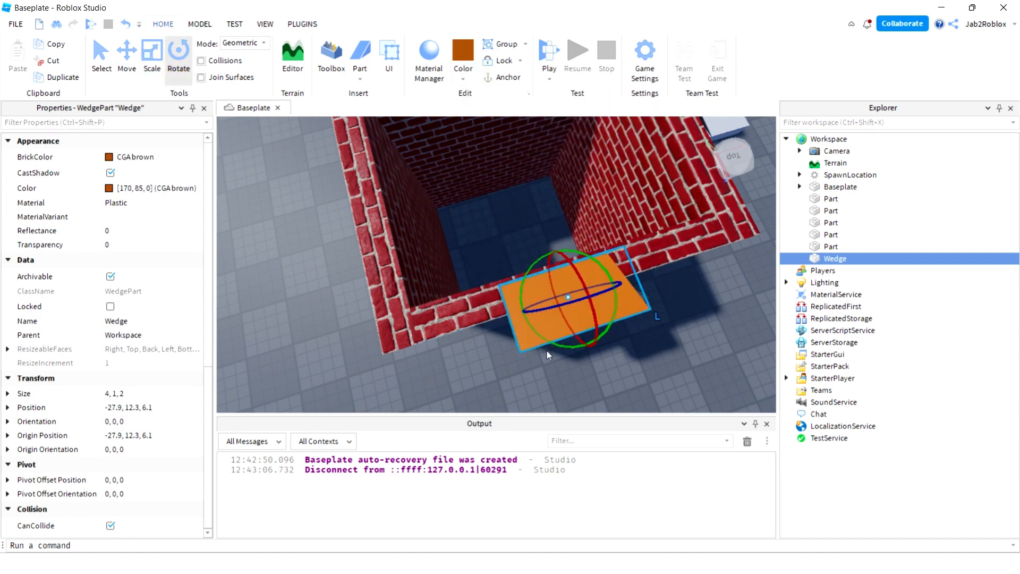
{"action": "left_click_drag", "start_coordinate": [558, 346], "coordinate": [629, 310]}
{"action": "left_click", "coordinate": [130, 62]}
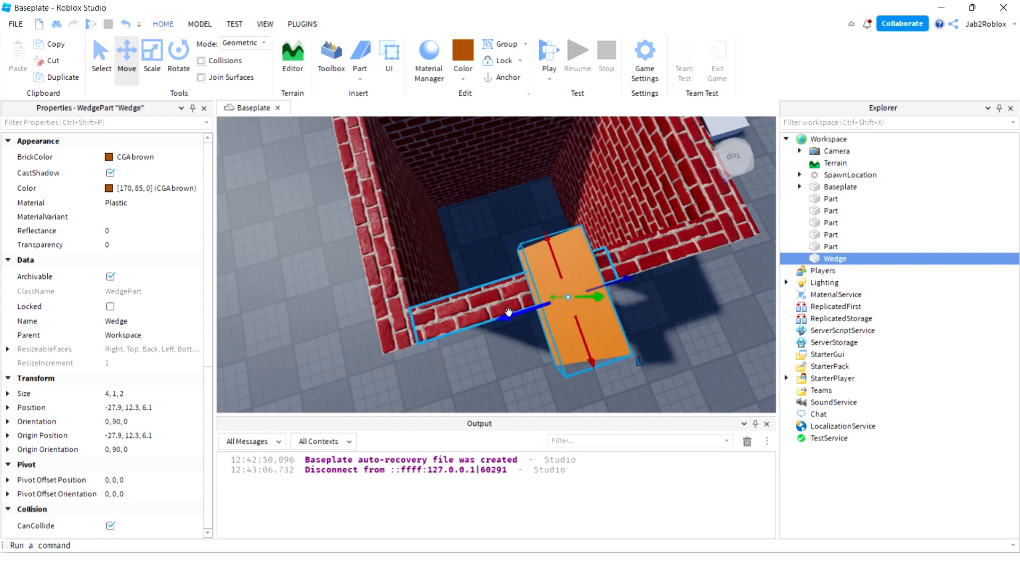
Step: Move the brown wedge onto the corner of the brick wall at position -33.2, 12.3, 4.1
{"action": "left_click_drag", "start_coordinate": [509, 312], "coordinate": [335, 328]}
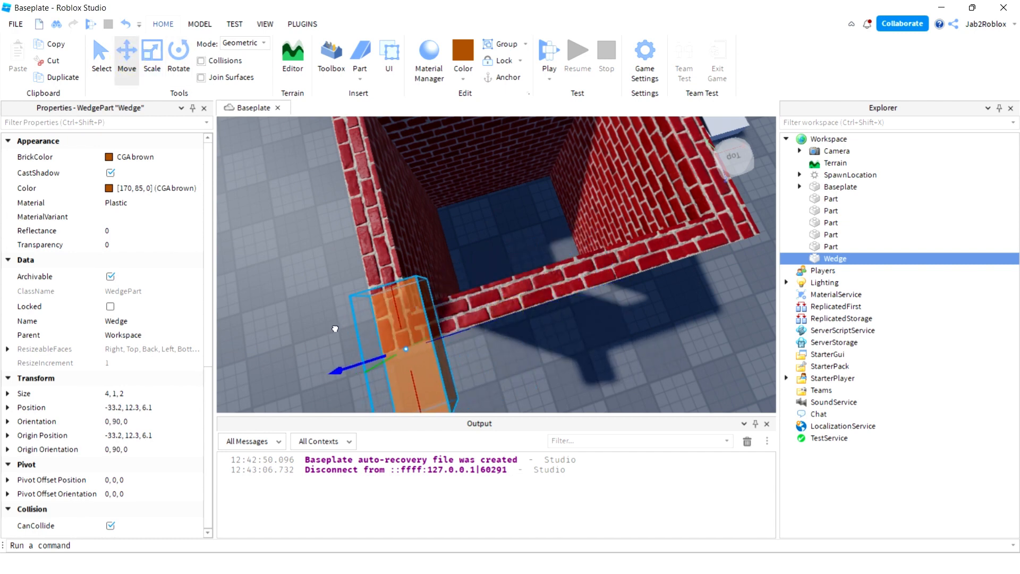
{"action": "right_click_drag", "start_coordinate": [334, 328], "coordinate": [333, 319]}
{"action": "scroll", "coordinate": [494, 359], "scroll_direction": "down", "scroll_amount": 3}
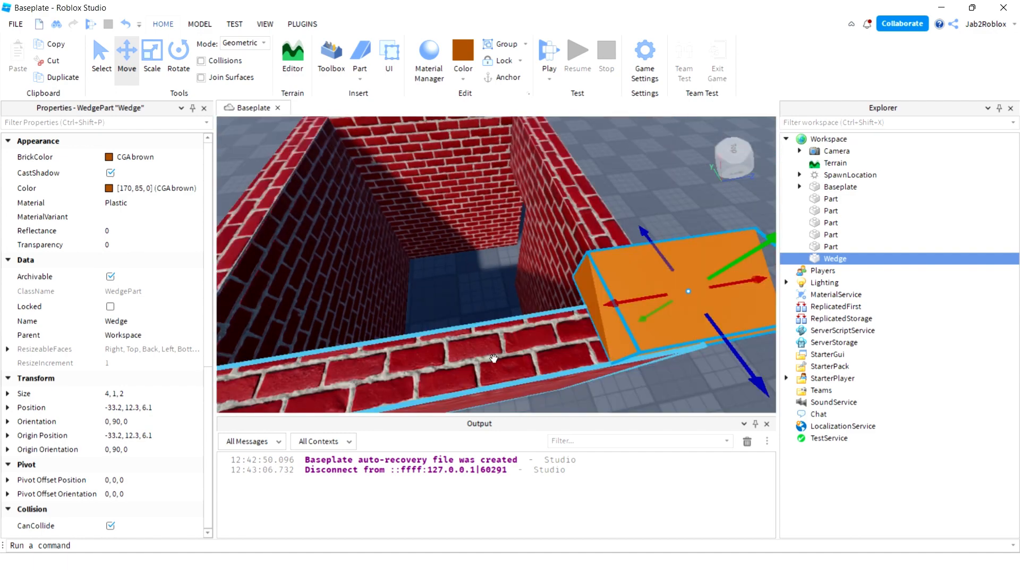
{"action": "scroll", "coordinate": [494, 359], "scroll_direction": "down", "scroll_amount": 2}
{"action": "left_click_drag", "start_coordinate": [562, 288], "coordinate": [510, 285]}
{"action": "scroll", "coordinate": [541, 285], "scroll_direction": "up", "scroll_amount": 5}
{"action": "scroll", "coordinate": [605, 337], "scroll_direction": "down", "scroll_amount": 3}
{"action": "right_click_drag", "start_coordinate": [542, 287], "coordinate": [612, 345]}
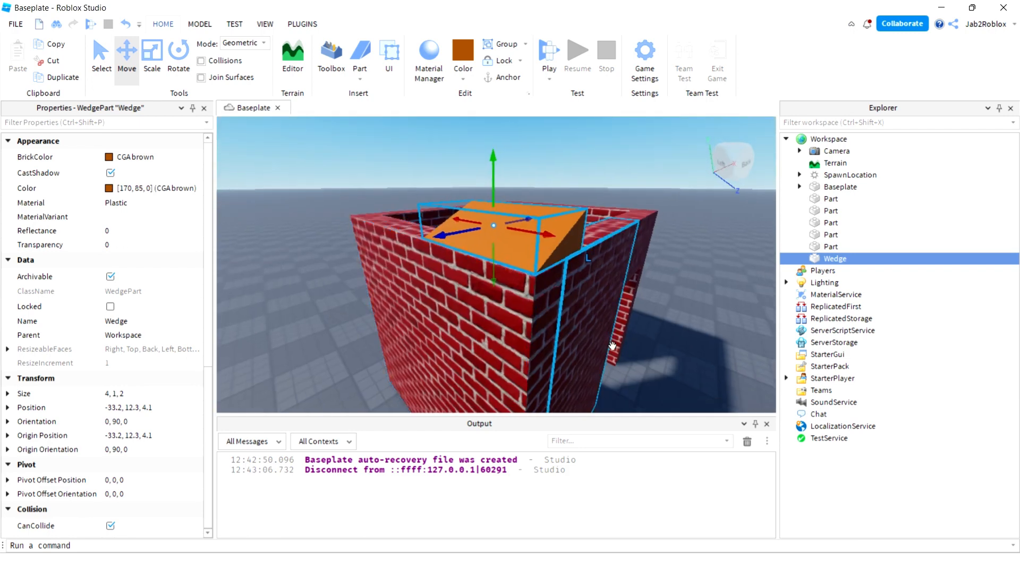
Step: Apply the Wood Planks material to the wedge after trying Wood, and close the material browser
{"action": "left_click", "coordinate": [428, 59]}
{"action": "scroll", "coordinate": [664, 484], "scroll_direction": "down", "scroll_amount": 8}
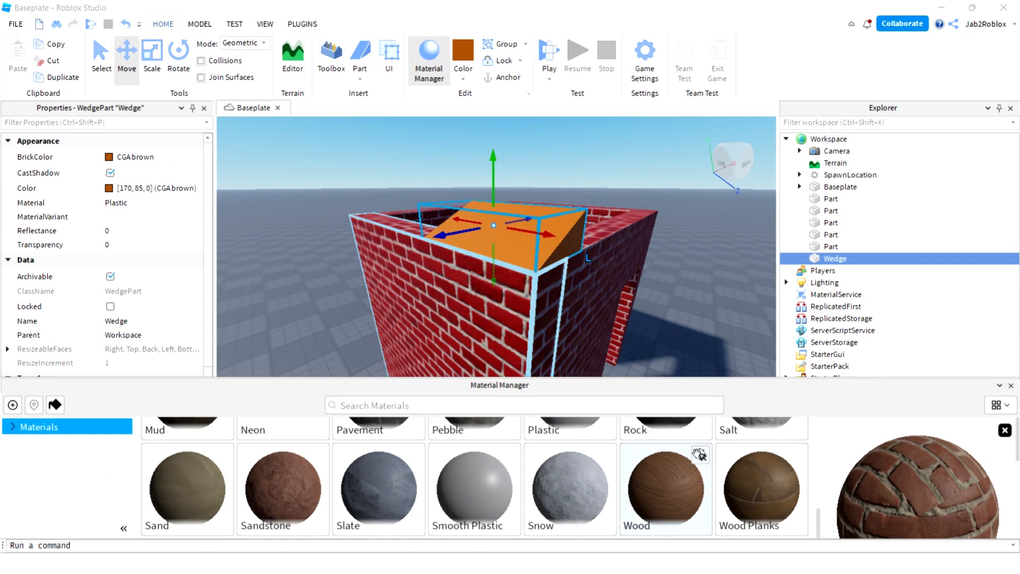
{"action": "left_click", "coordinate": [700, 455]}
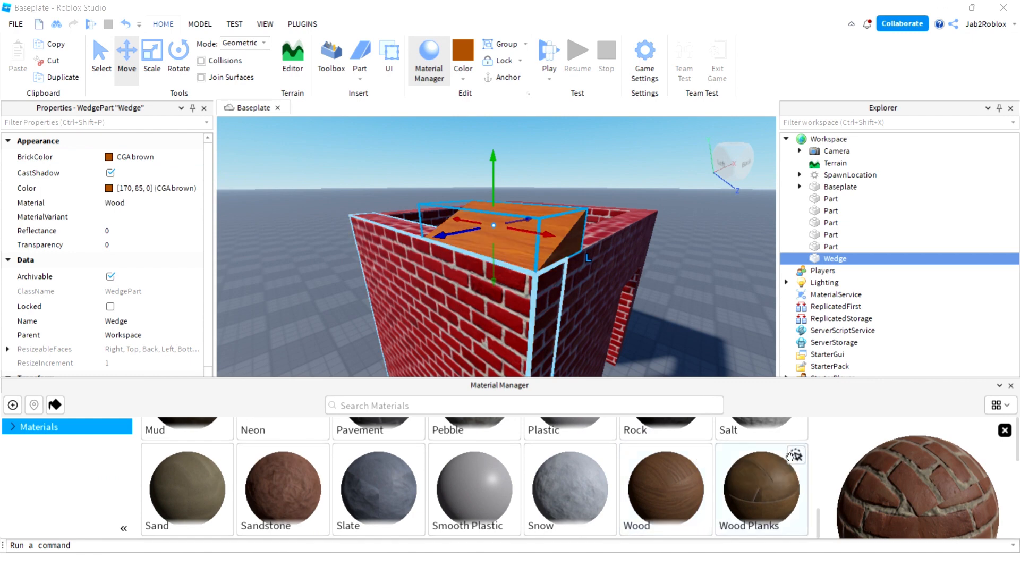
{"action": "left_click", "coordinate": [796, 455]}
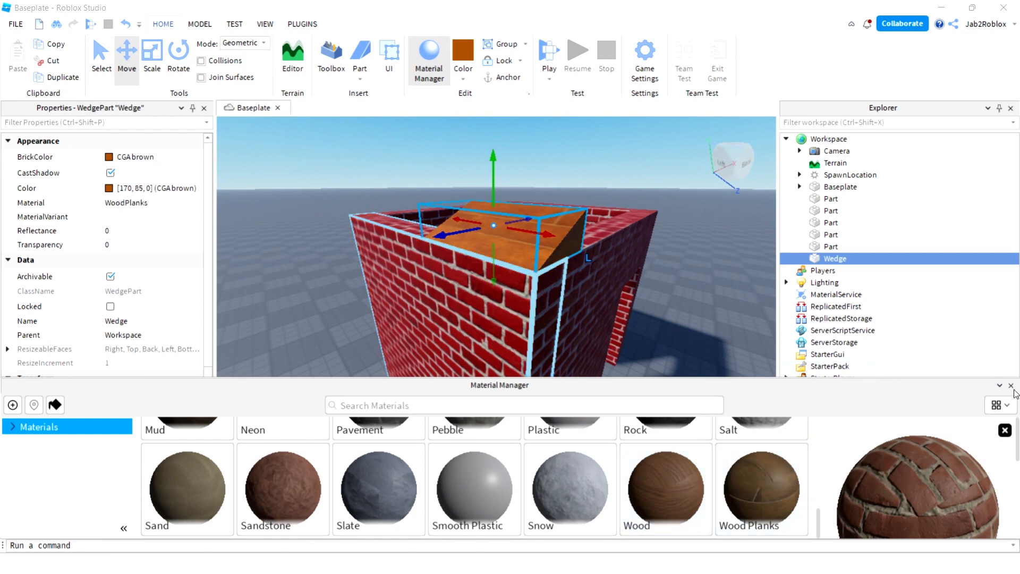
{"action": "left_click", "coordinate": [1011, 387]}
Step: Scale the wedge along the top of the side wall to a length of 11.6
{"action": "right_click_drag", "start_coordinate": [548, 330], "coordinate": [549, 330]}
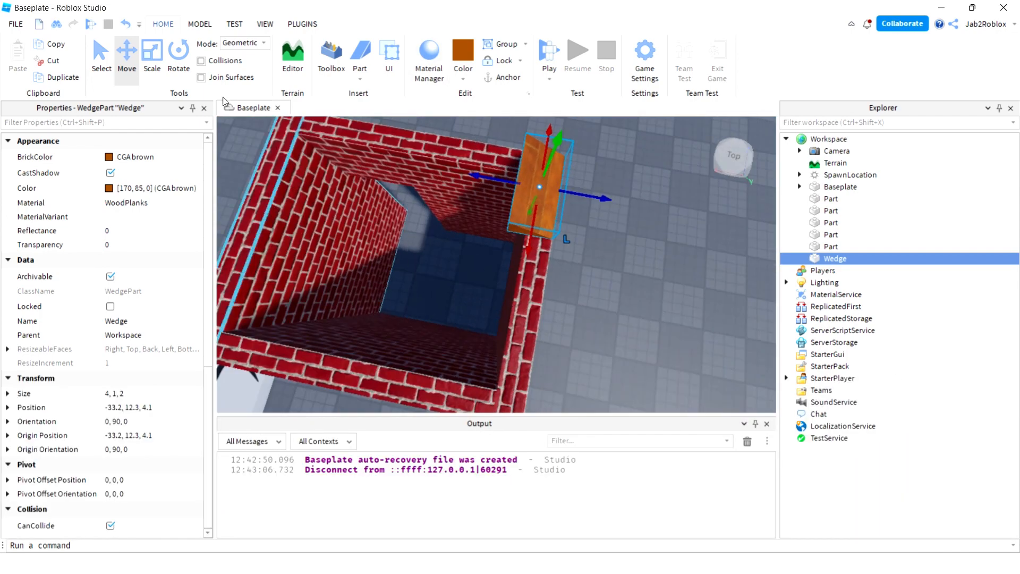
{"action": "left_click", "coordinate": [152, 49]}
{"action": "left_click_drag", "start_coordinate": [528, 248], "coordinate": [349, 281]}
{"action": "right_click_drag", "start_coordinate": [302, 264], "coordinate": [340, 277]}
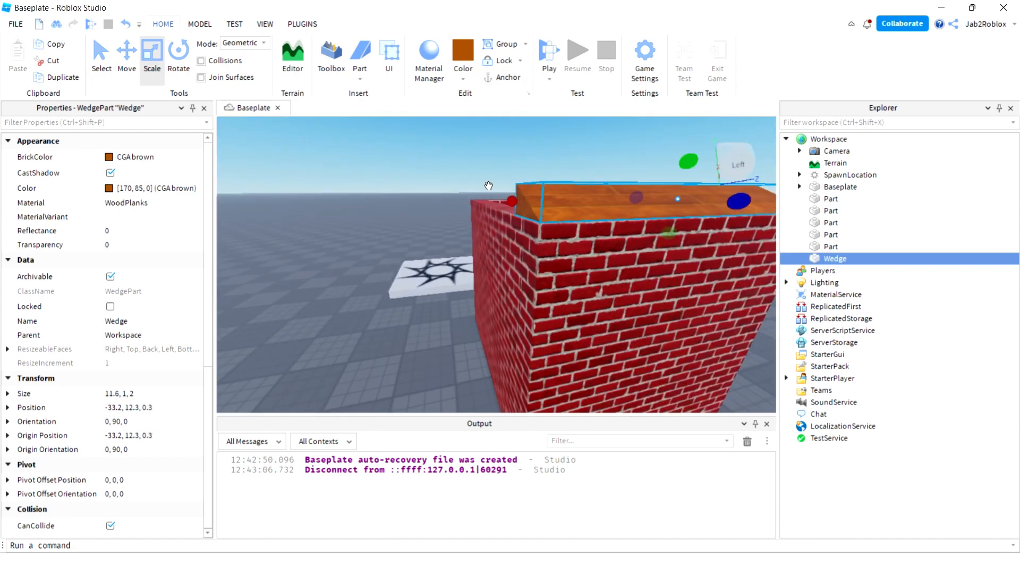
Step: Extend the wedge slightly past both ends of the side wall, to a length of 12.4
{"action": "left_click_drag", "start_coordinate": [508, 203], "coordinate": [502, 203]}
{"action": "right_click_drag", "start_coordinate": [508, 202], "coordinate": [509, 203]}
{"action": "key", "text": "s"}
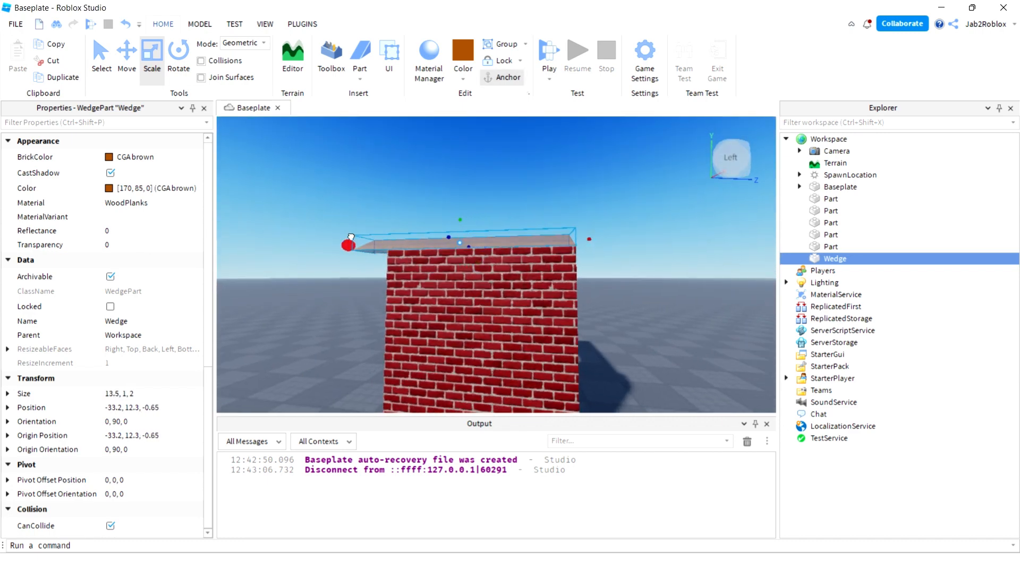
{"action": "scroll", "coordinate": [336, 255], "scroll_direction": "up", "scroll_amount": 6}
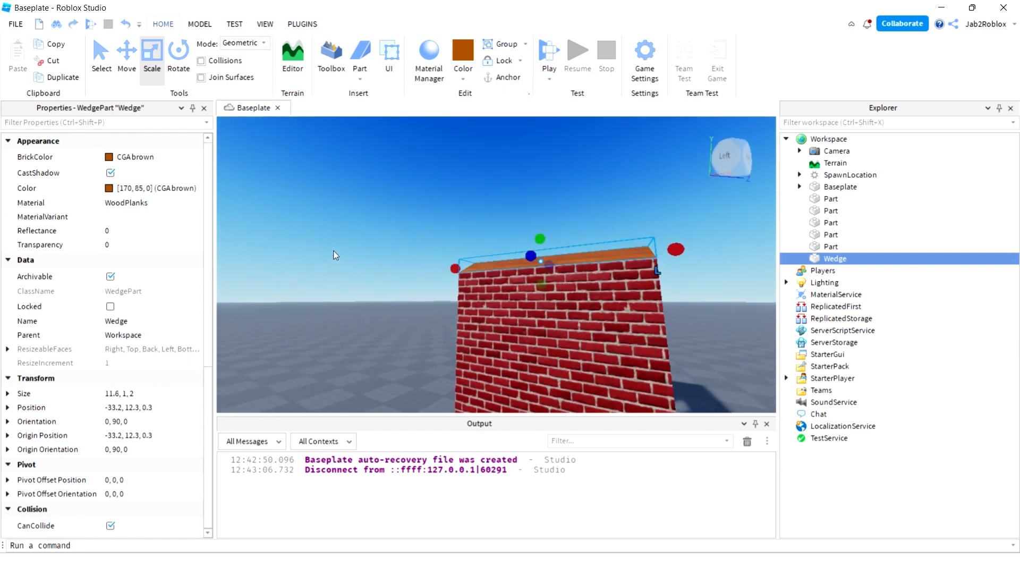
{"action": "left_click_drag", "start_coordinate": [317, 237], "coordinate": [292, 238]}
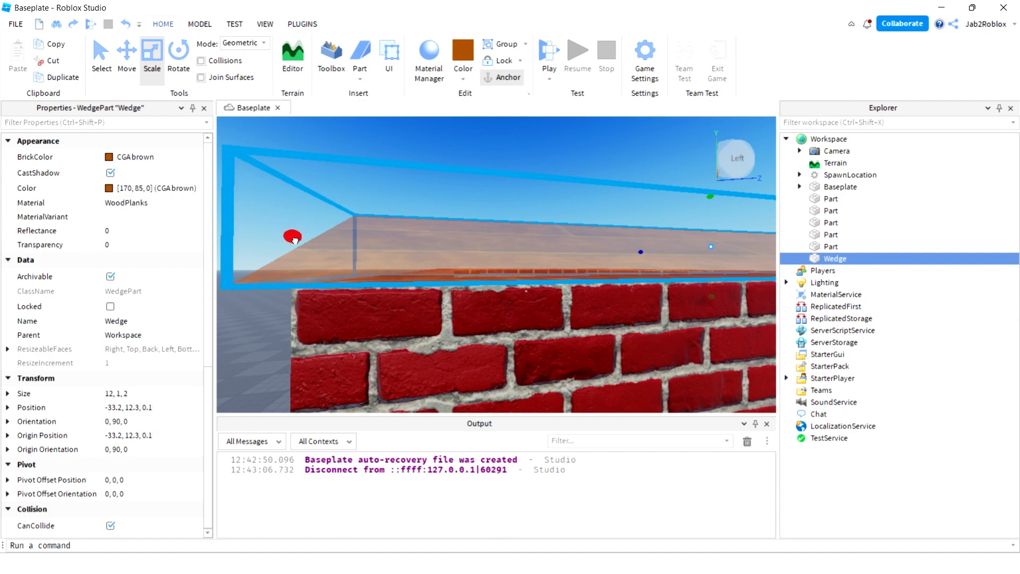
{"action": "right_click_drag", "start_coordinate": [342, 237], "coordinate": [343, 240]}
{"action": "scroll", "coordinate": [341, 239], "scroll_direction": "down", "scroll_amount": 5}
{"action": "left_click_drag", "start_coordinate": [507, 266], "coordinate": [528, 265]}
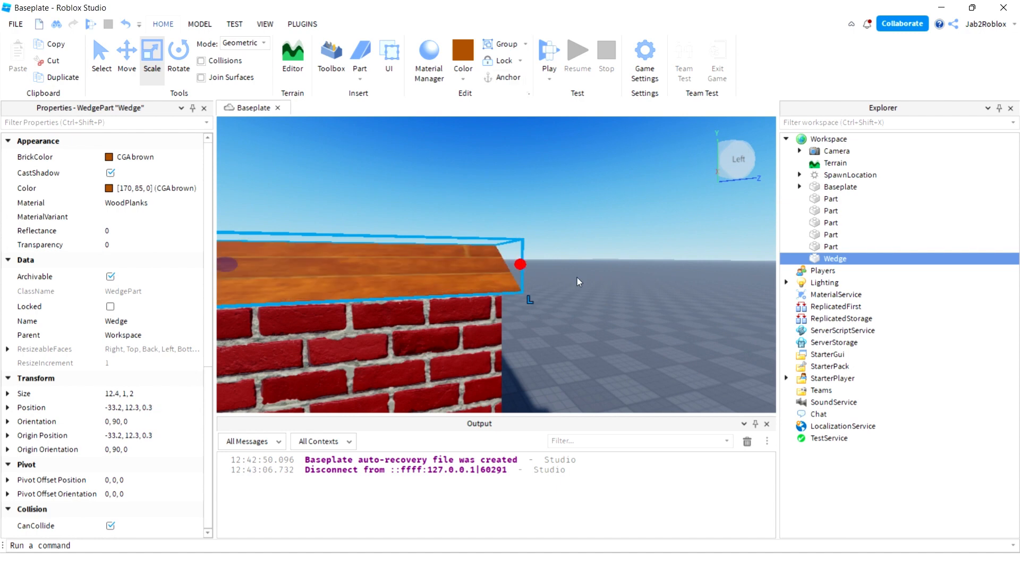
{"action": "left_click", "coordinate": [577, 278]}
Step: Scale the wedge taller and deeper over the building, to a size of 12.4 × 3.7 × 8.1
{"action": "right_click_drag", "start_coordinate": [577, 277], "coordinate": [572, 278]}
{"action": "left_click", "coordinate": [544, 267]}
{"action": "left_click_drag", "start_coordinate": [469, 237], "coordinate": [454, 241]}
{"action": "right_click_drag", "start_coordinate": [470, 262], "coordinate": [441, 187]}
{"action": "left_click_drag", "start_coordinate": [420, 181], "coordinate": [536, 196]}
{"action": "left_click", "coordinate": [690, 349]}
{"action": "key", "text": "w"}
{"action": "right_click_drag", "start_coordinate": [690, 349], "coordinate": [689, 345]}
{"action": "key", "text": "s"}
{"action": "left_click", "coordinate": [369, 194]}
{"action": "right_click_drag", "start_coordinate": [392, 164], "coordinate": [374, 202]}
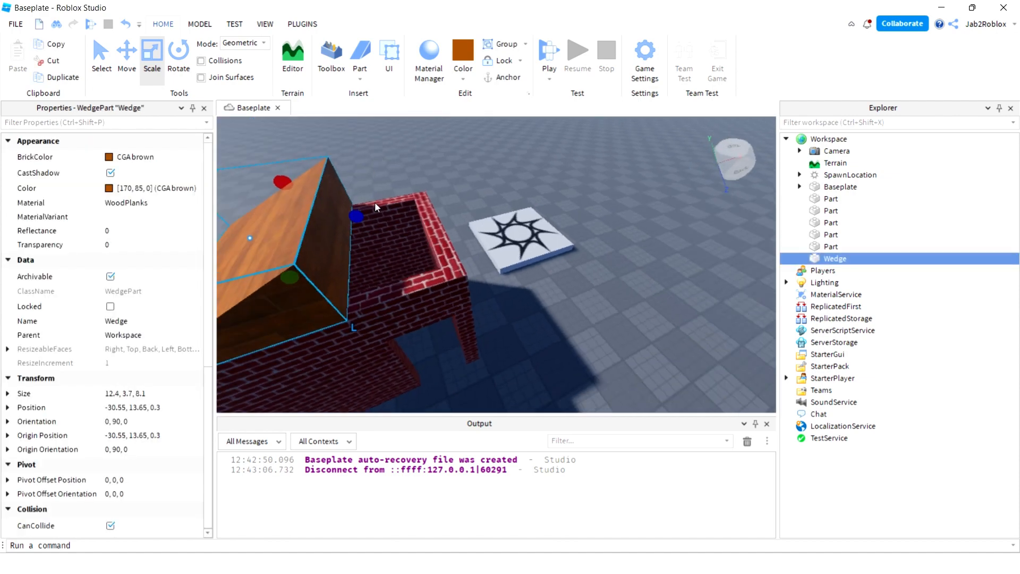
Step: Stretch the wedge across the remaining open top of the building as its roof and reduce its height
{"action": "left_click_drag", "start_coordinate": [356, 215], "coordinate": [458, 211]}
{"action": "left_click", "coordinate": [510, 168]}
{"action": "right_click_drag", "start_coordinate": [510, 168], "coordinate": [510, 168]}
{"action": "key", "text": "s"}
{"action": "key", "text": "w"}
{"action": "left_click", "coordinate": [519, 257]}
{"action": "right_click_drag", "start_coordinate": [519, 257], "coordinate": [519, 260]}
{"action": "key", "text": "s"}
{"action": "left_click_drag", "start_coordinate": [482, 215], "coordinate": [482, 230]}
Step: Examine the wedge roof and the brick house from several angles and distances
{"action": "left_click", "coordinate": [538, 202]}
{"action": "key", "text": "w"}
{"action": "right_click_drag", "start_coordinate": [539, 202], "coordinate": [539, 202]}
{"action": "key", "text": "s"}
{"action": "key", "text": "w"}
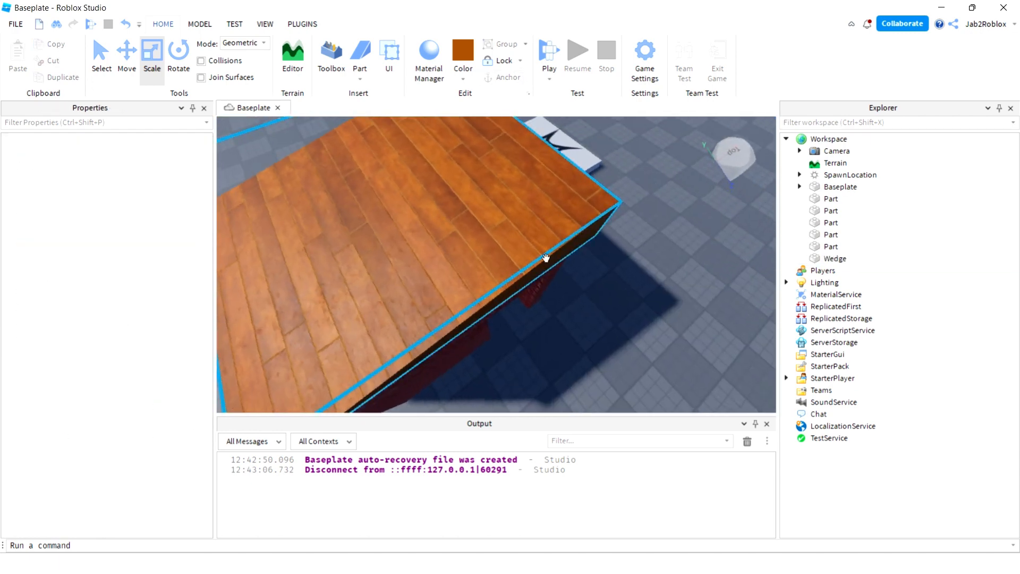
{"action": "key", "text": "s"}
{"action": "right_click_drag", "start_coordinate": [546, 257], "coordinate": [546, 258]}
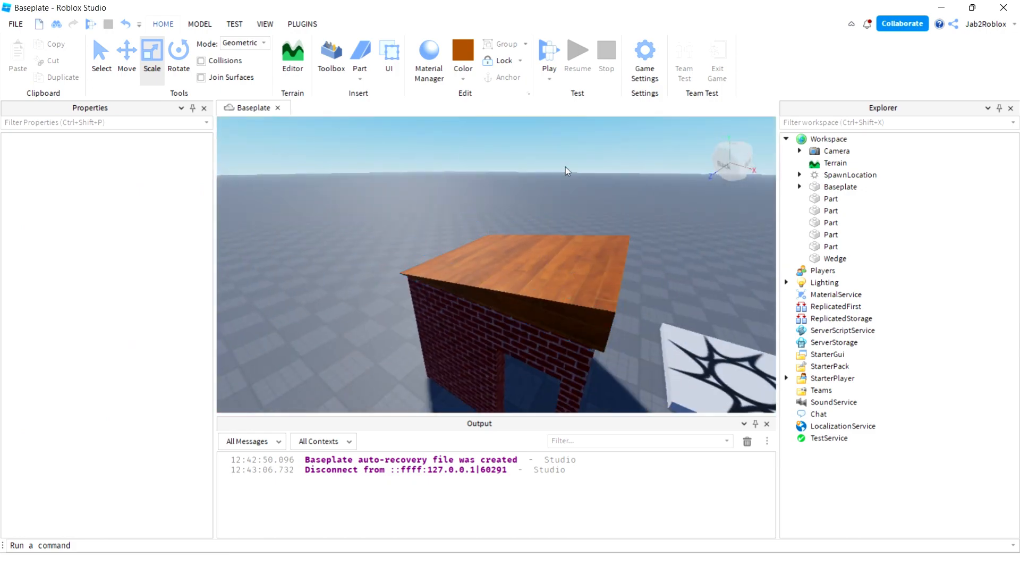
{"action": "key", "text": "w"}
{"action": "right_click_drag", "start_coordinate": [494, 253], "coordinate": [494, 253]}
{"action": "key", "text": "s"}
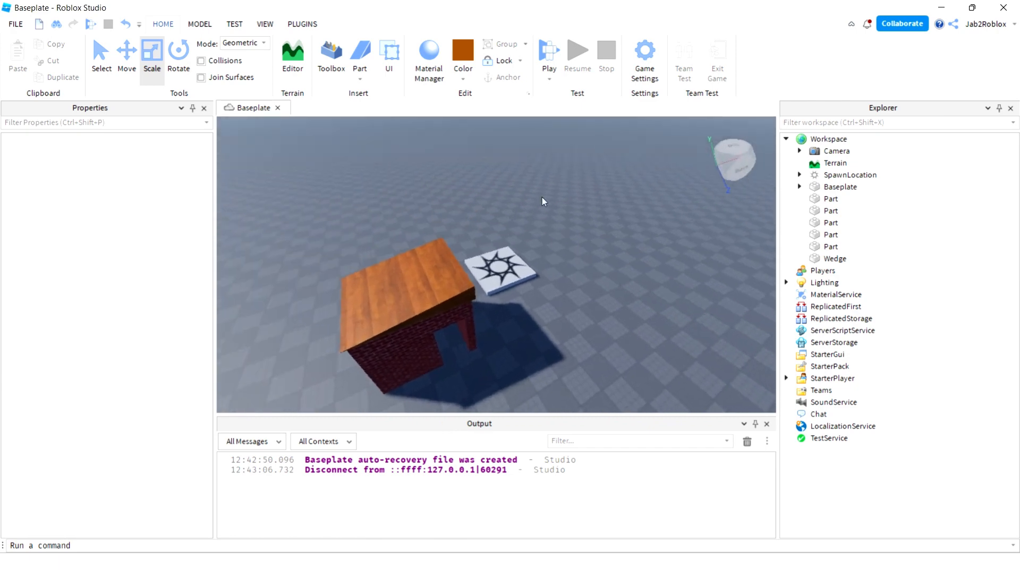
Step: Playtest the place, walk and jump the character around the brick house, and stop the test
{"action": "left_click", "coordinate": [540, 58]}
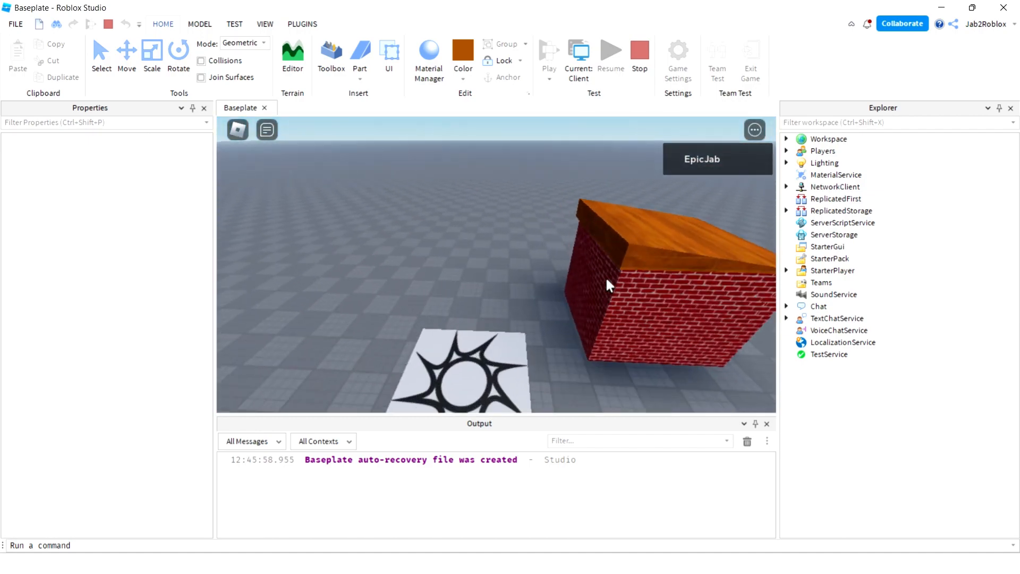
{"action": "key", "text": "w"}
{"action": "right_click_drag", "start_coordinate": [606, 279], "coordinate": [610, 275]}
{"action": "key", "text": "w"}
{"action": "key", "text": "w"}
{"action": "key", "text": "space"}
{"action": "key", "text": "w"}
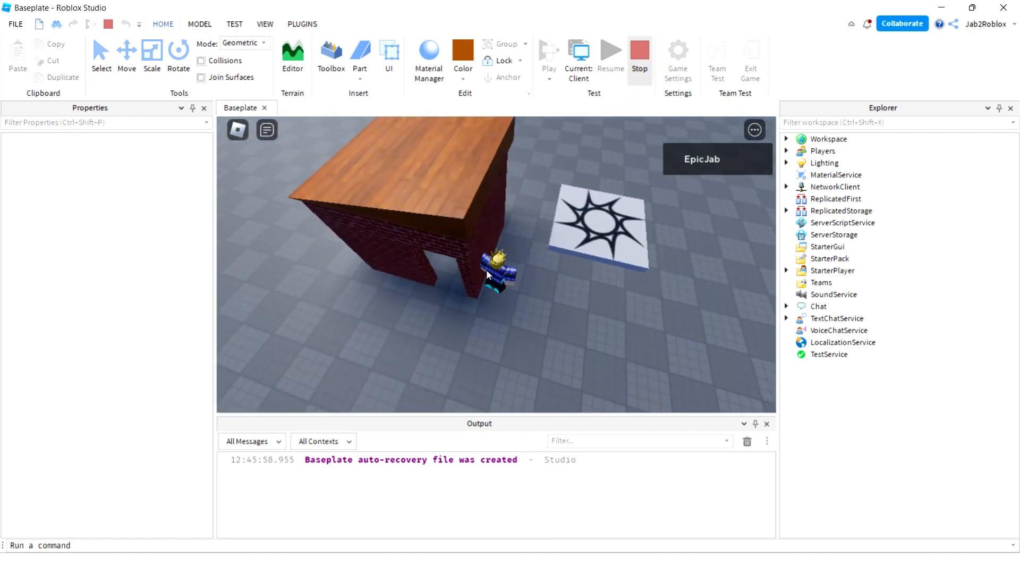
{"action": "left_click", "coordinate": [640, 50]}
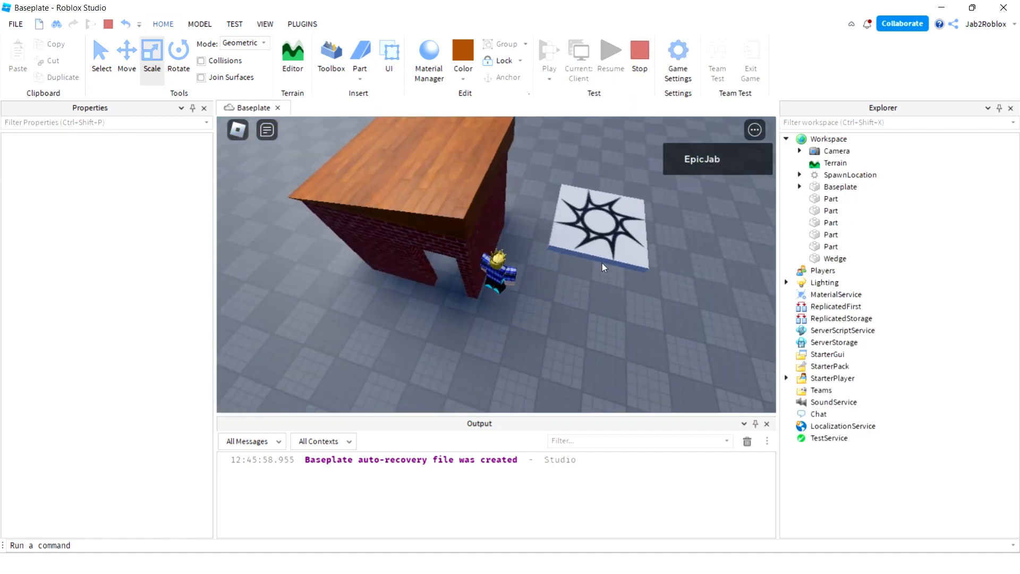